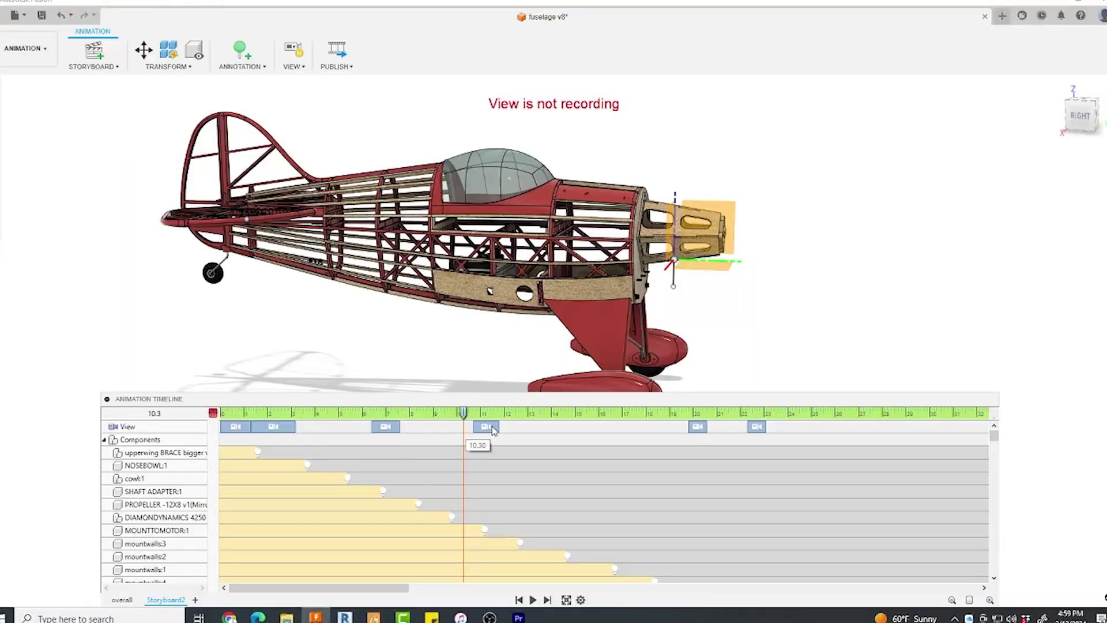
Step: Scrub the biplane storyboard playhead forward to about 17.3 seconds
drag(487, 449, 912, 421)
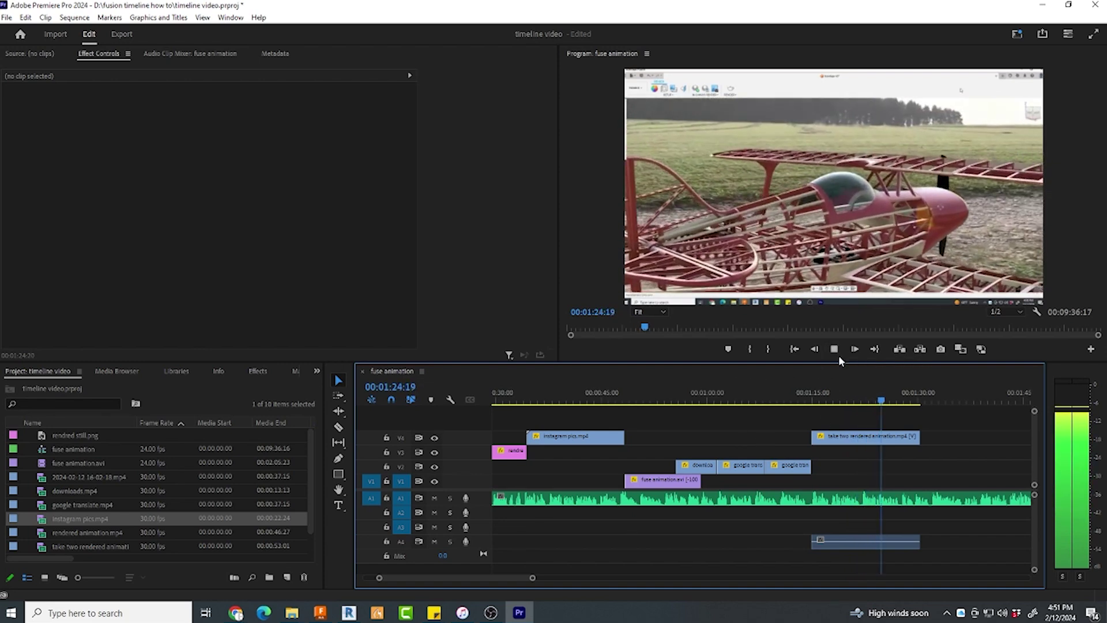
Step: Stop the sequence preview and select the take two rendered animation.mp4 clip on V4
click(834, 348)
click(854, 444)
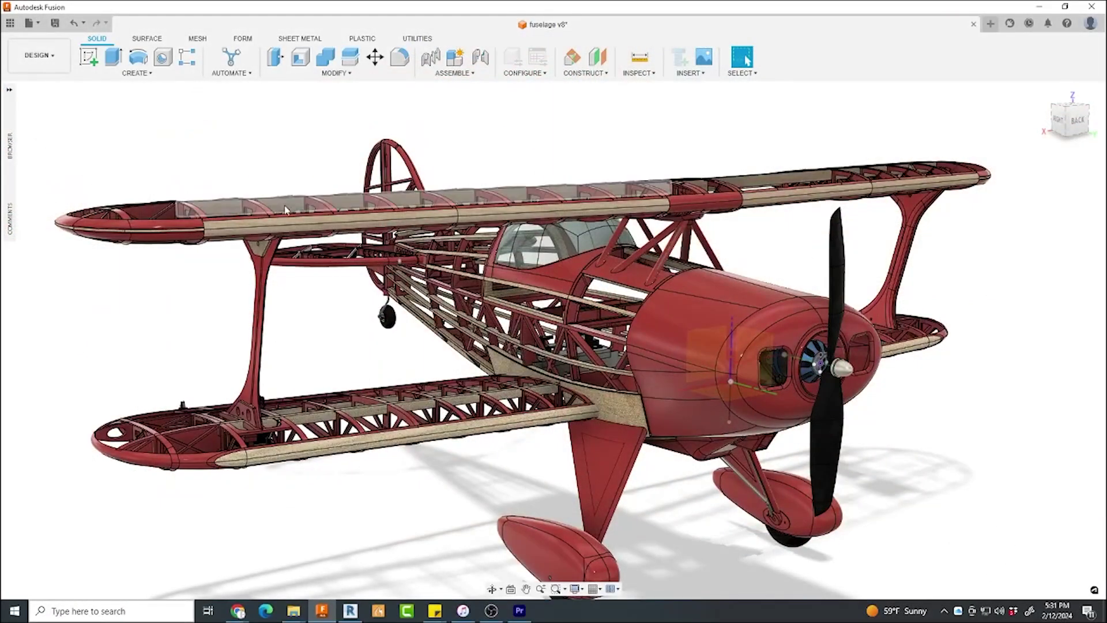
Step: Switch the biplane design from the DESIGN to the ANIMATION workspace
click(51, 57)
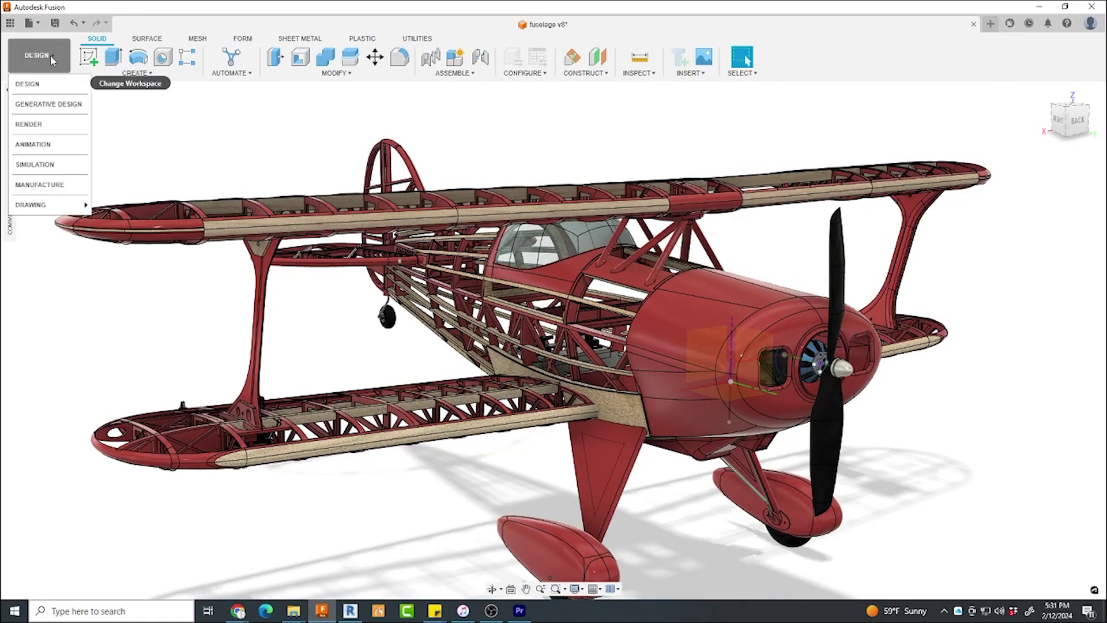
click(33, 145)
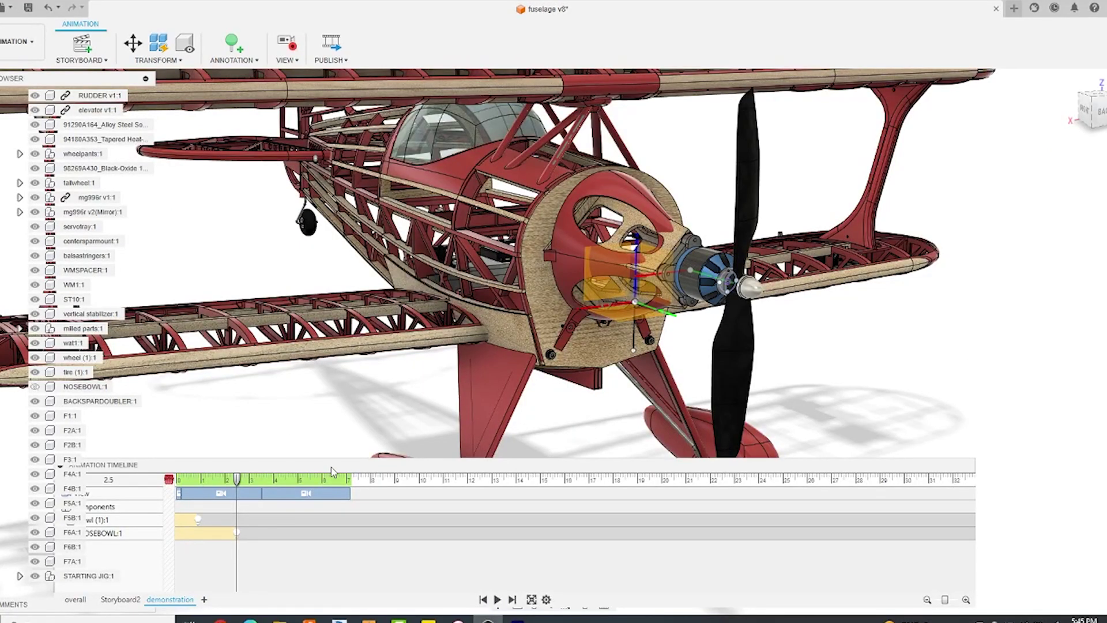
Step: Reposition the Animation Timeline panel and enlarge it upward to show more tracks
drag(331, 471, 348, 449)
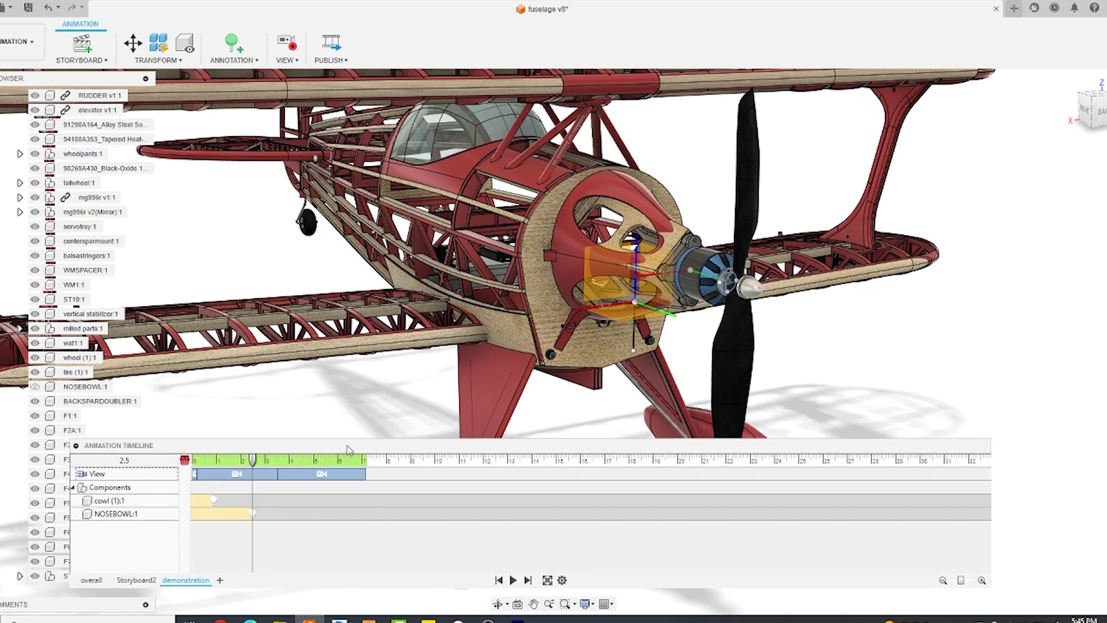
drag(840, 439, 857, 140)
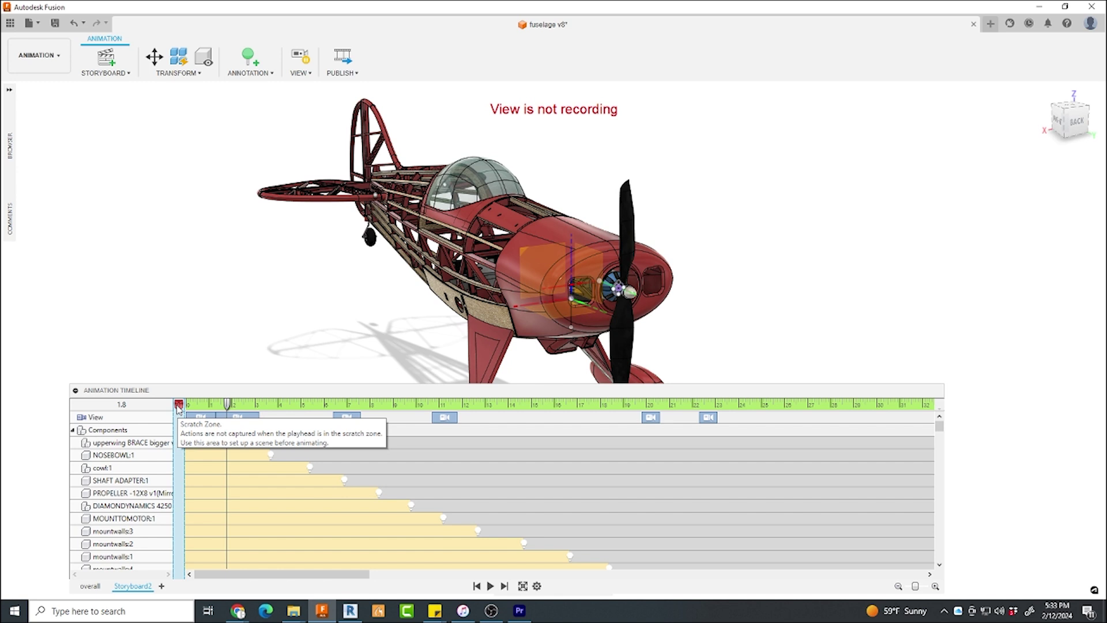
Step: Rewind Storyboard2 to 0, turn on Record View, and preview the camera move at 0.8 and 2.7
click(213, 404)
drag(214, 405, 180, 405)
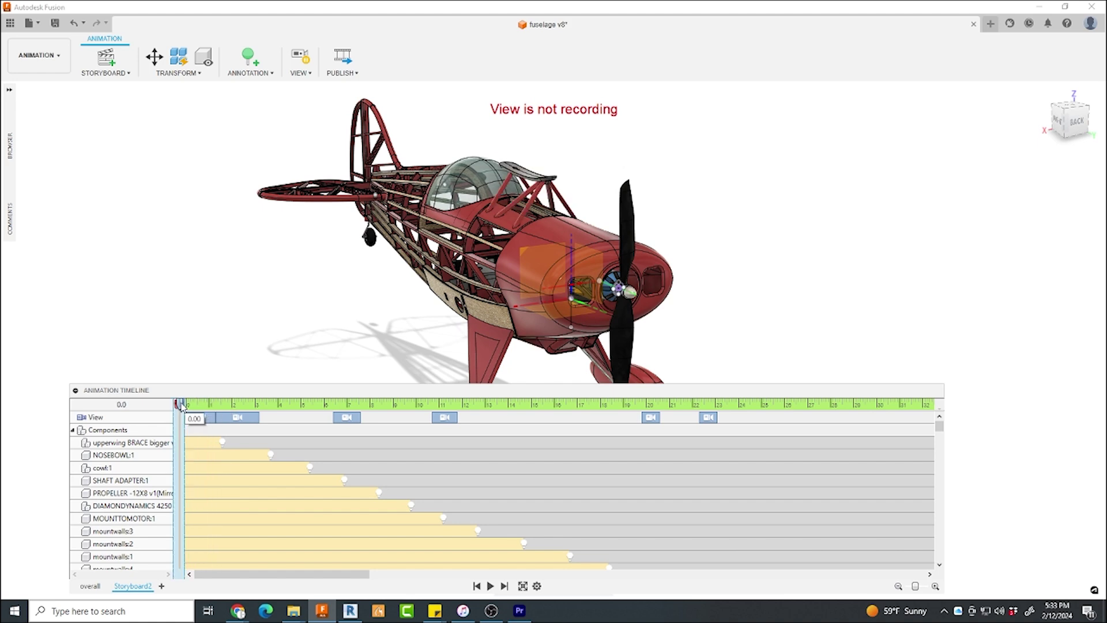
click(306, 60)
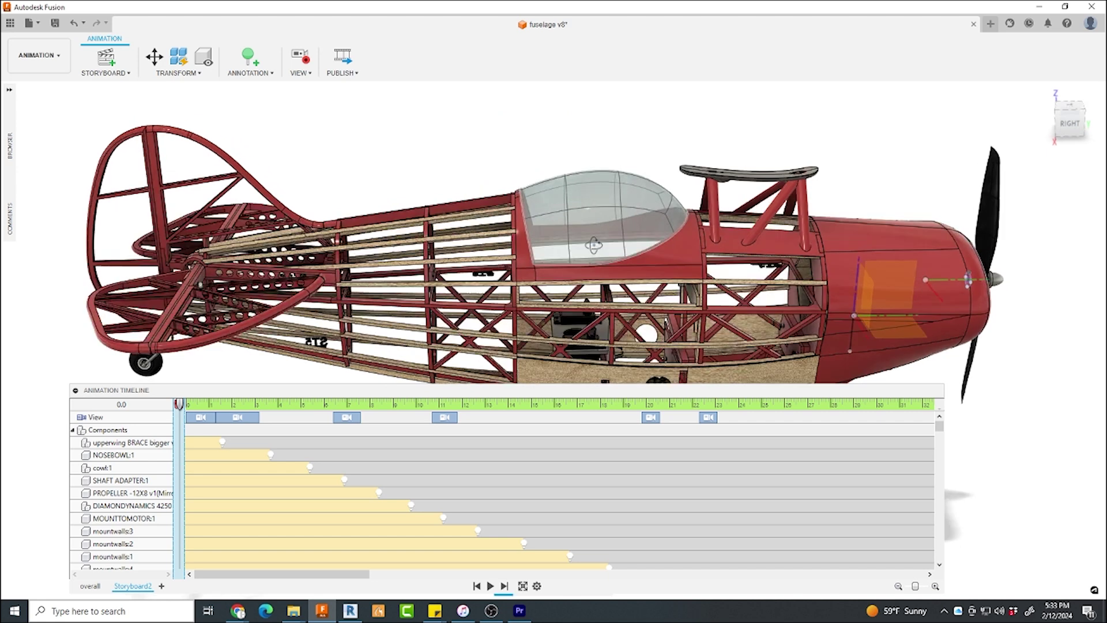
drag(179, 404, 205, 407)
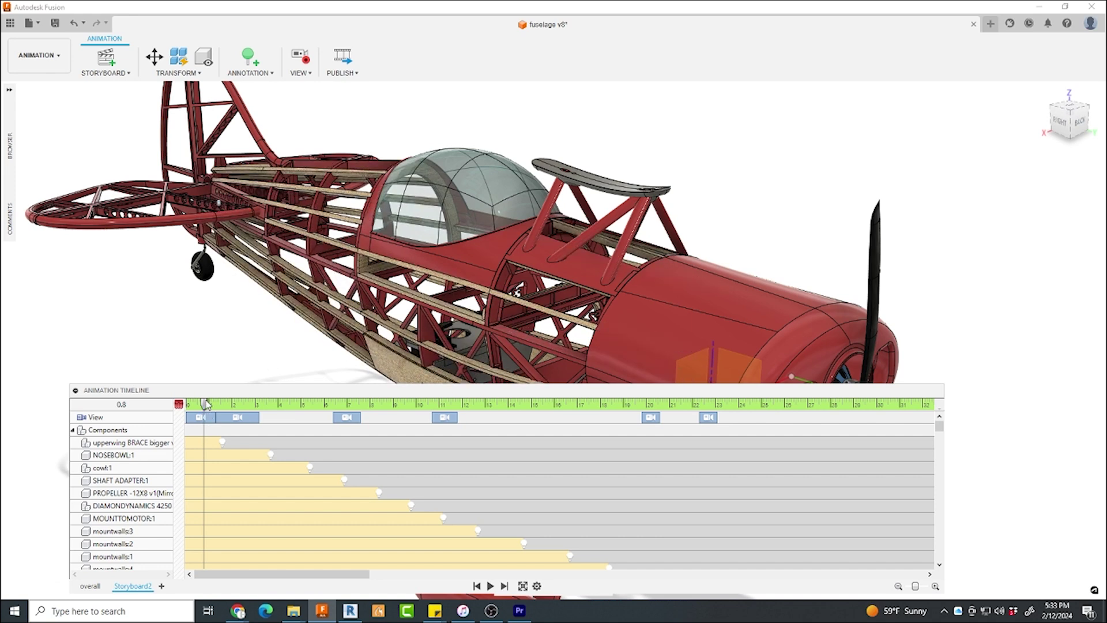
drag(209, 404, 247, 404)
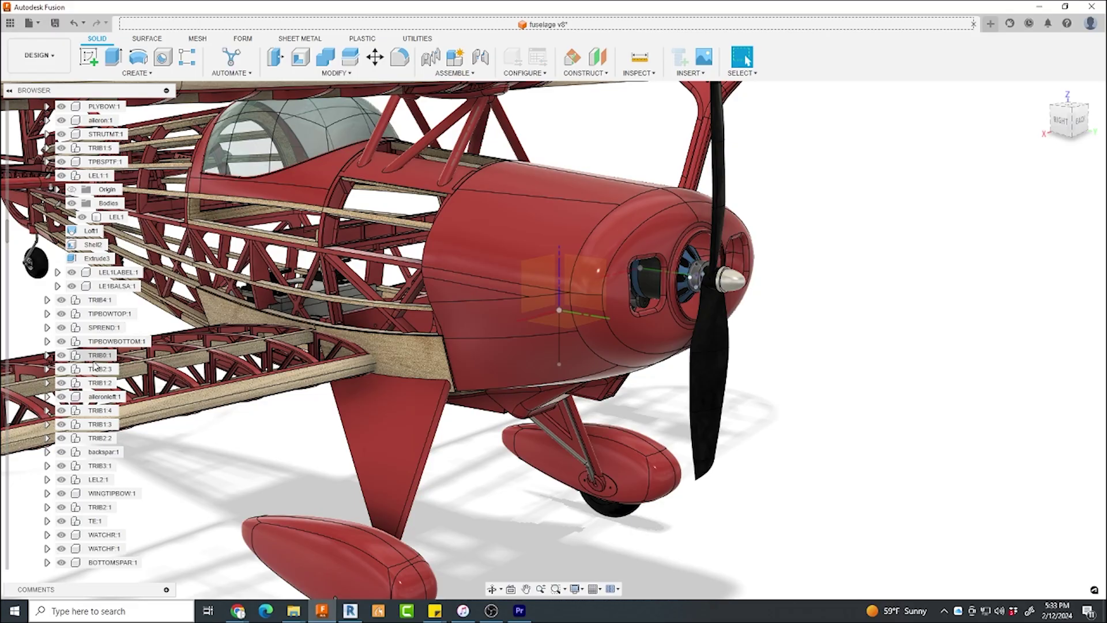
Step: Return to the ANIMATION workspace, then select and deselect all storyboard components
scroll(94, 455, down, 1)
scroll(94, 455, down, 2)
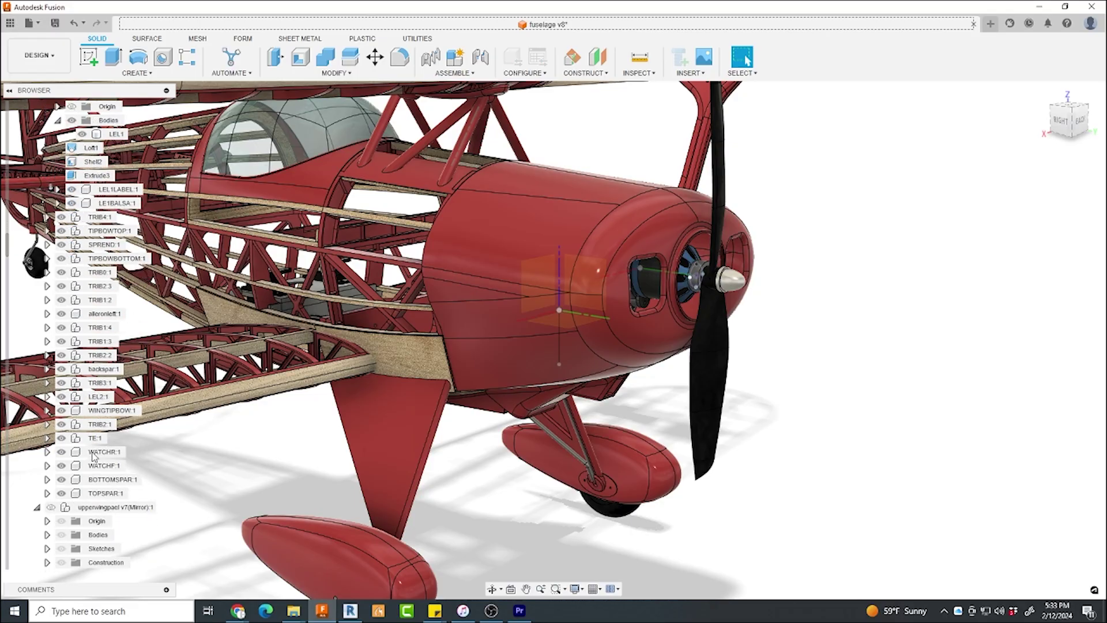
click(47, 58)
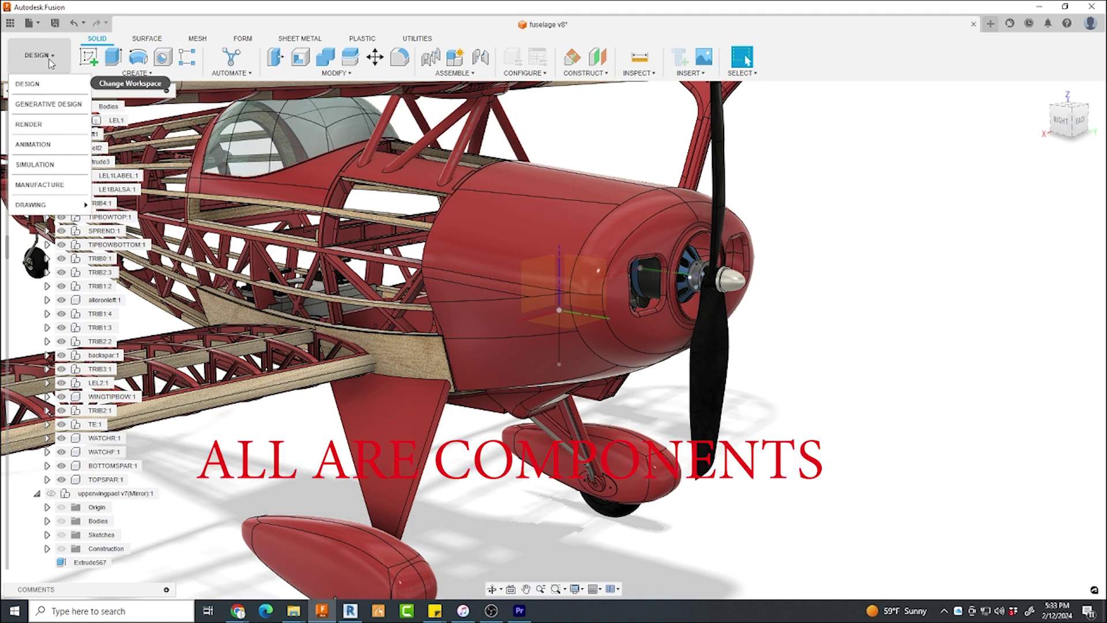
click(47, 145)
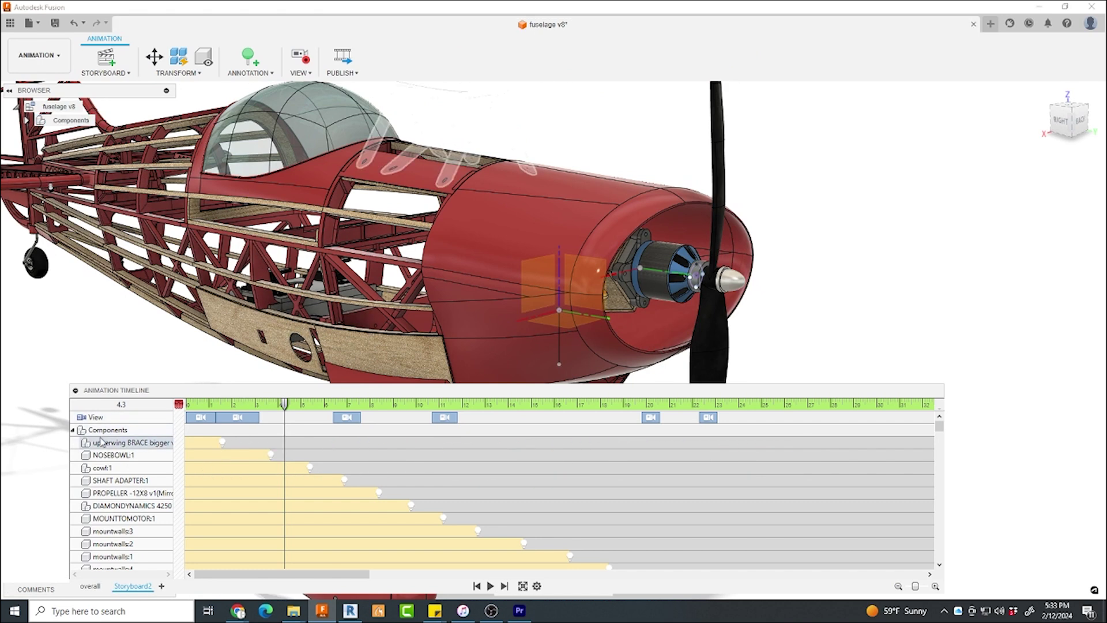
click(157, 430)
click(193, 360)
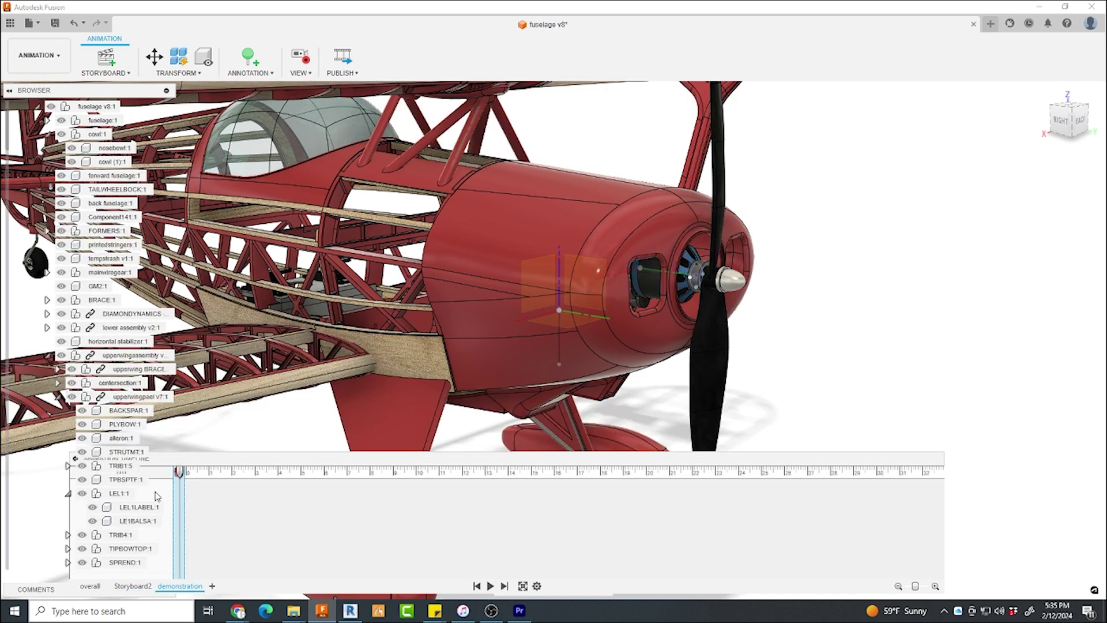
Step: Hide cowl (1):1 at 1.6 seconds to record a visibility action
drag(177, 473, 222, 473)
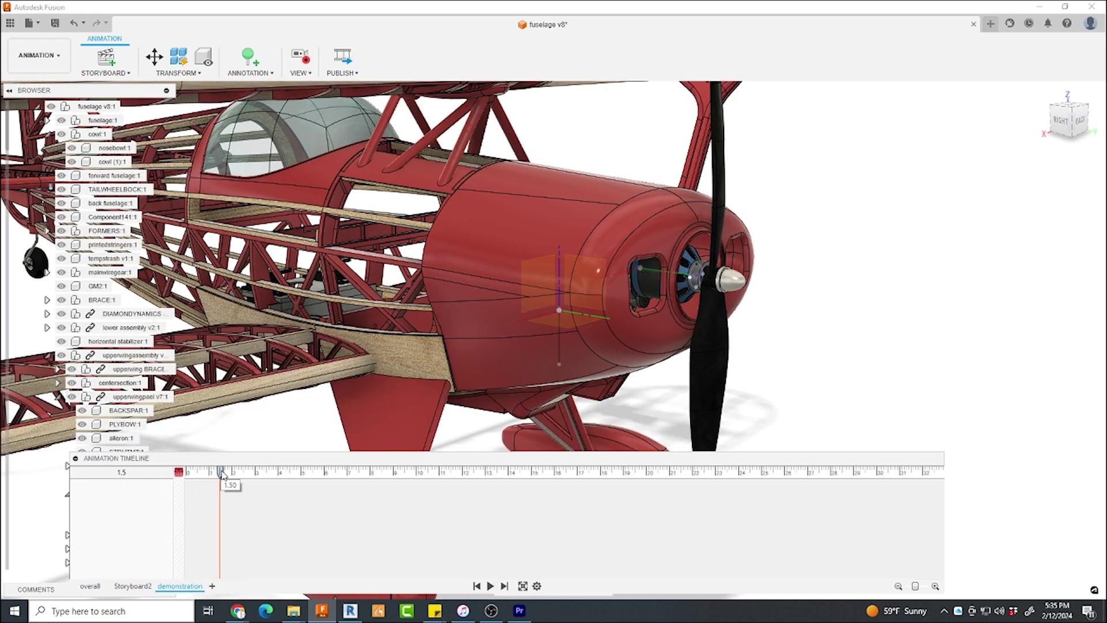
click(493, 261)
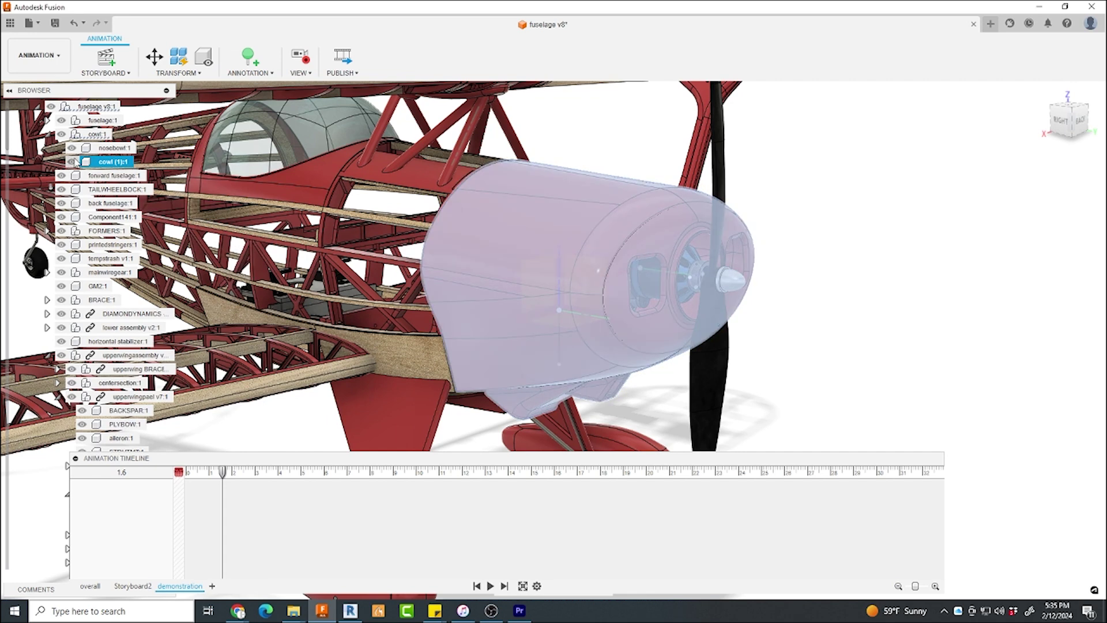
click(71, 162)
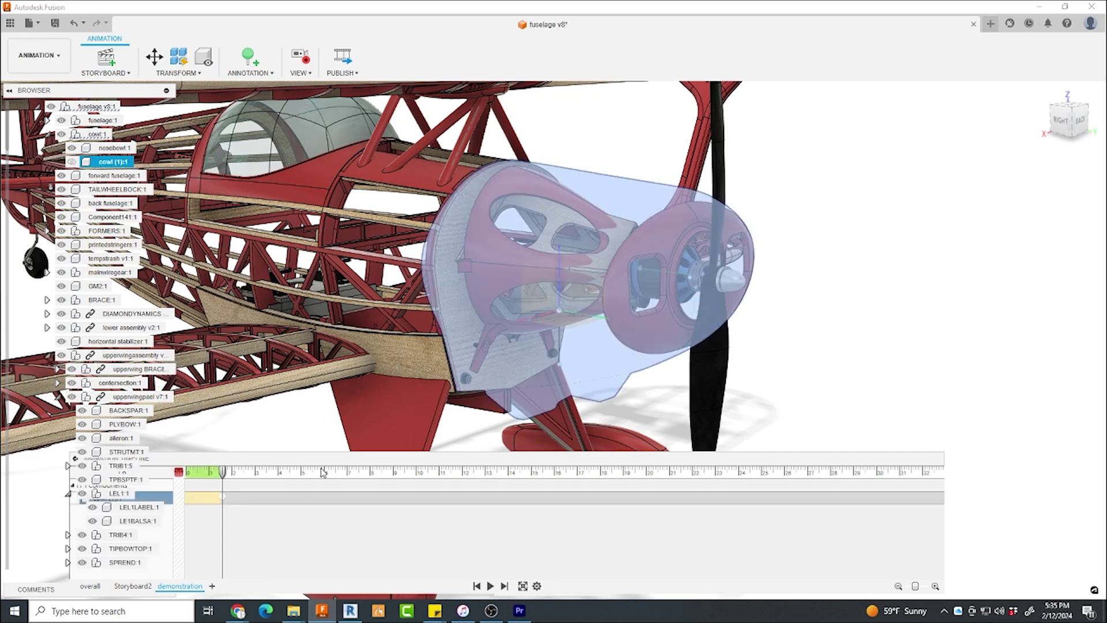
click(303, 432)
Step: Stretch the cowl hiding to end near 3.8 seconds and preview playback to 3.5
click(233, 502)
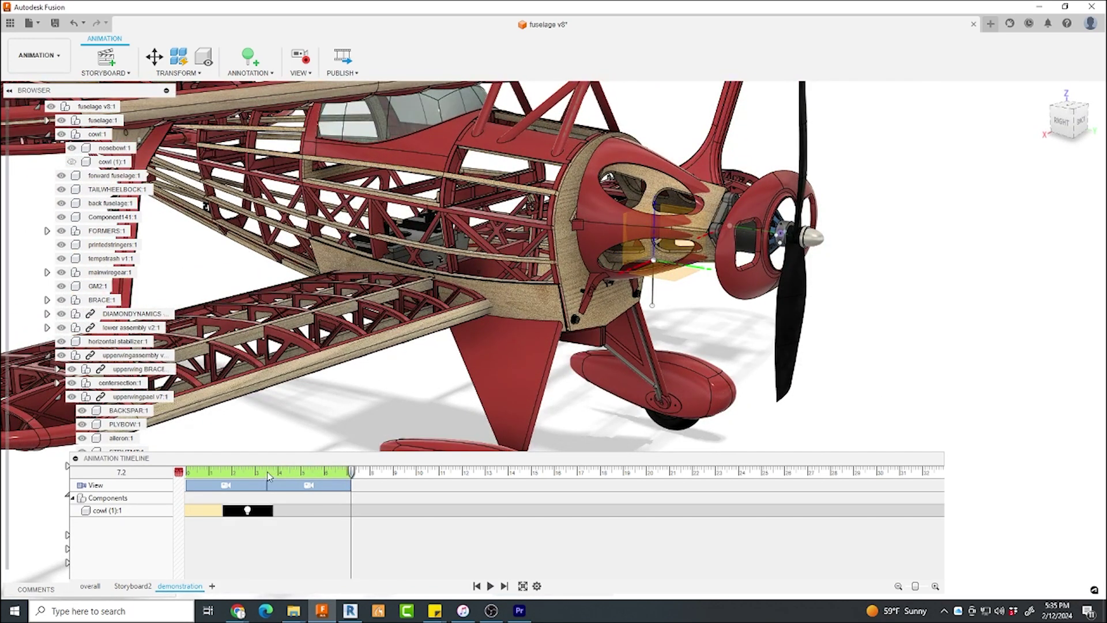
drag(352, 471, 240, 473)
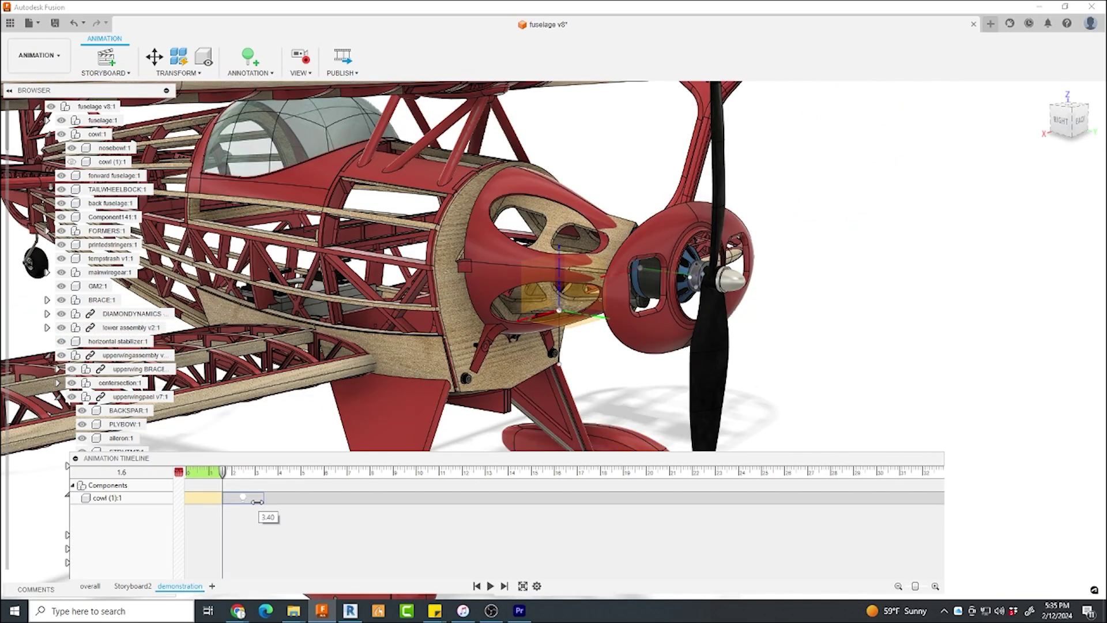
drag(266, 503, 268, 502)
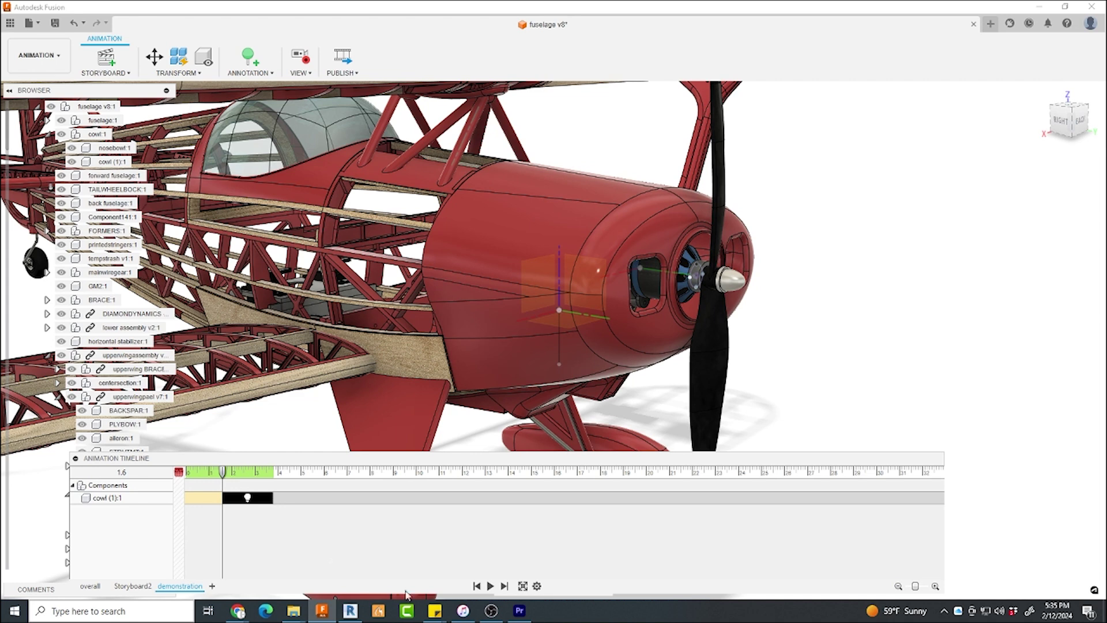
click(490, 586)
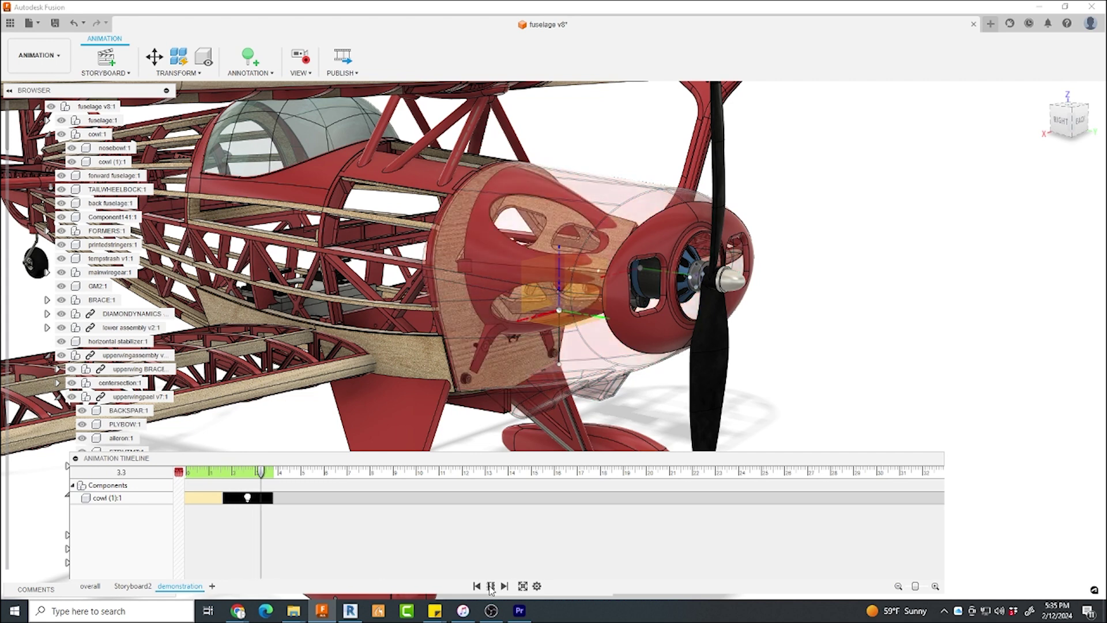
click(491, 585)
shift+middle_drag(606, 404, 732, 397)
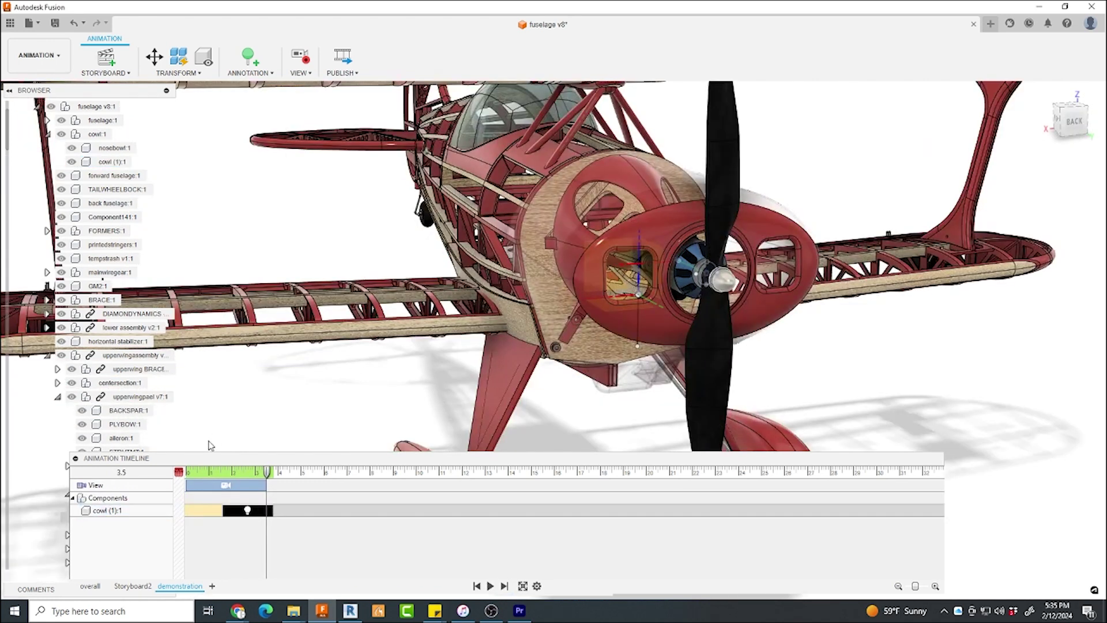
Step: Record a second camera move orbiting the biplane at 7.2 seconds, then scrub back to review
click(236, 486)
drag(269, 471, 351, 472)
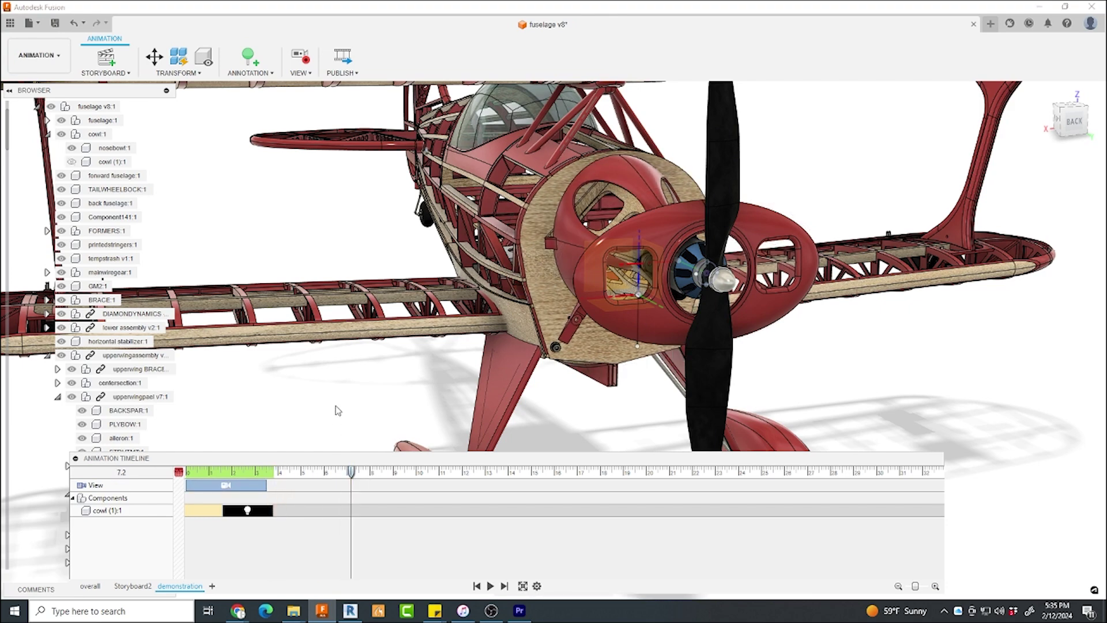
shift+middle_drag(338, 410, 374, 407)
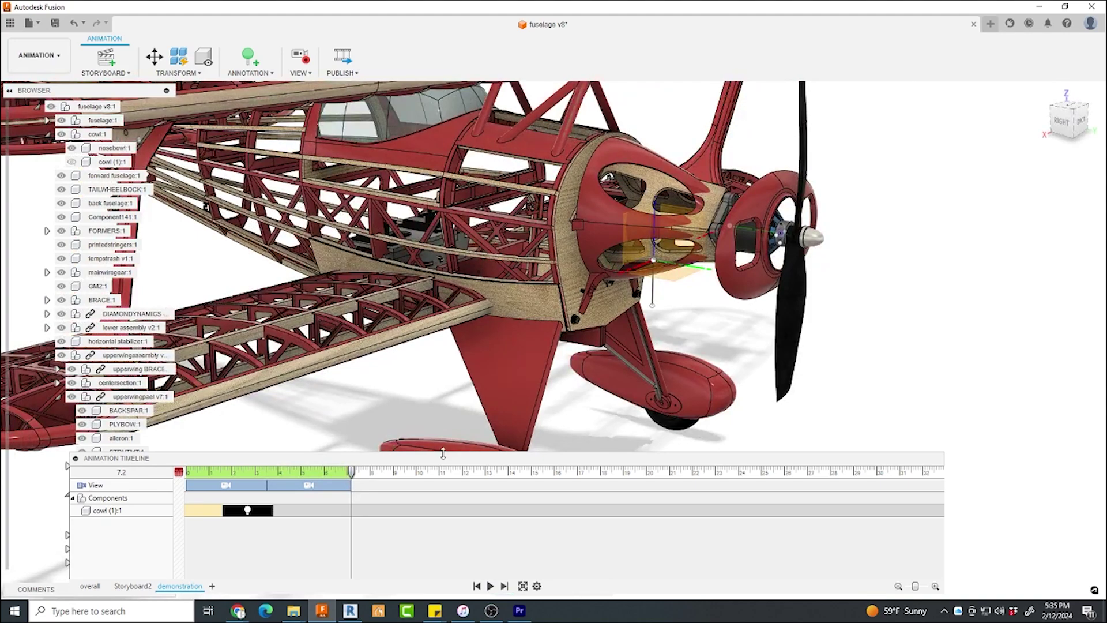
drag(352, 473, 367, 506)
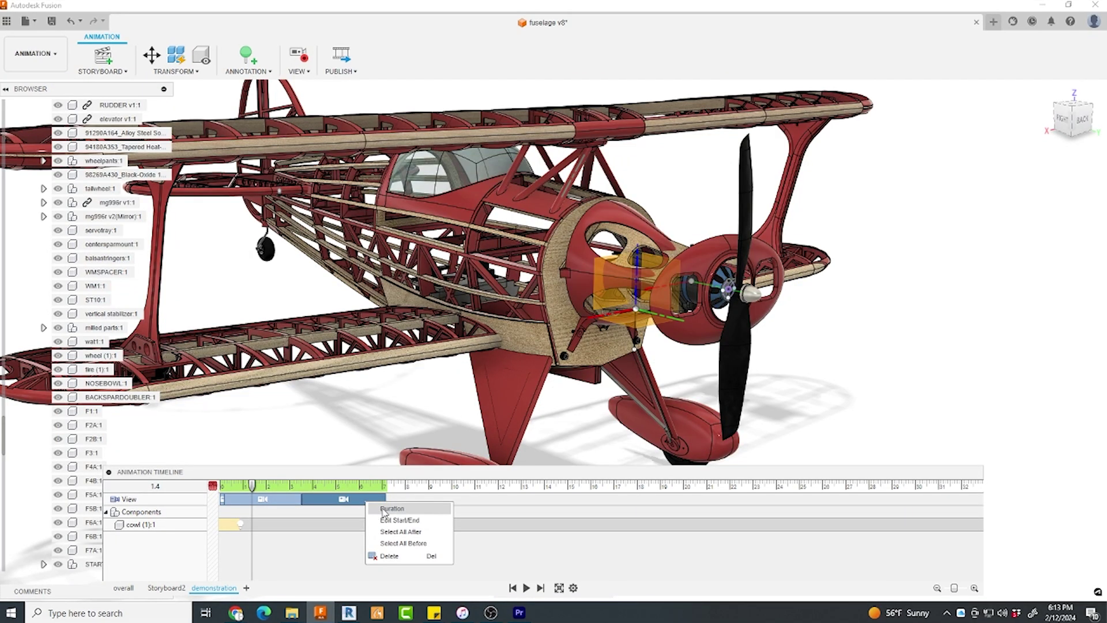
Step: Delete the second camera View clip and preview the remaining one up to 5.1 seconds
click(392, 556)
click(254, 494)
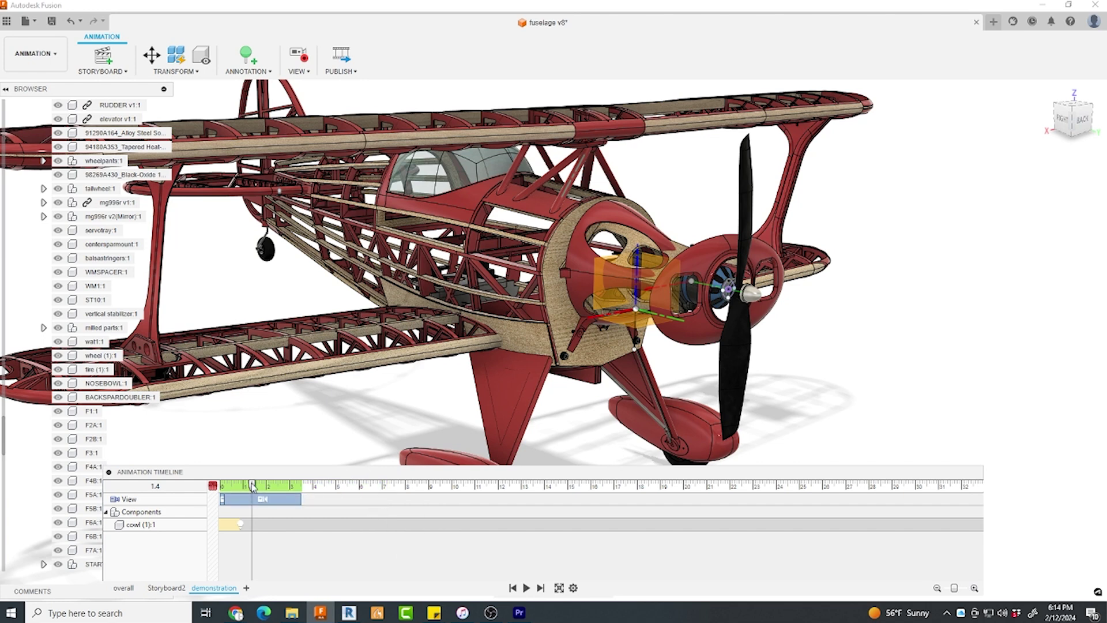
drag(252, 485, 338, 489)
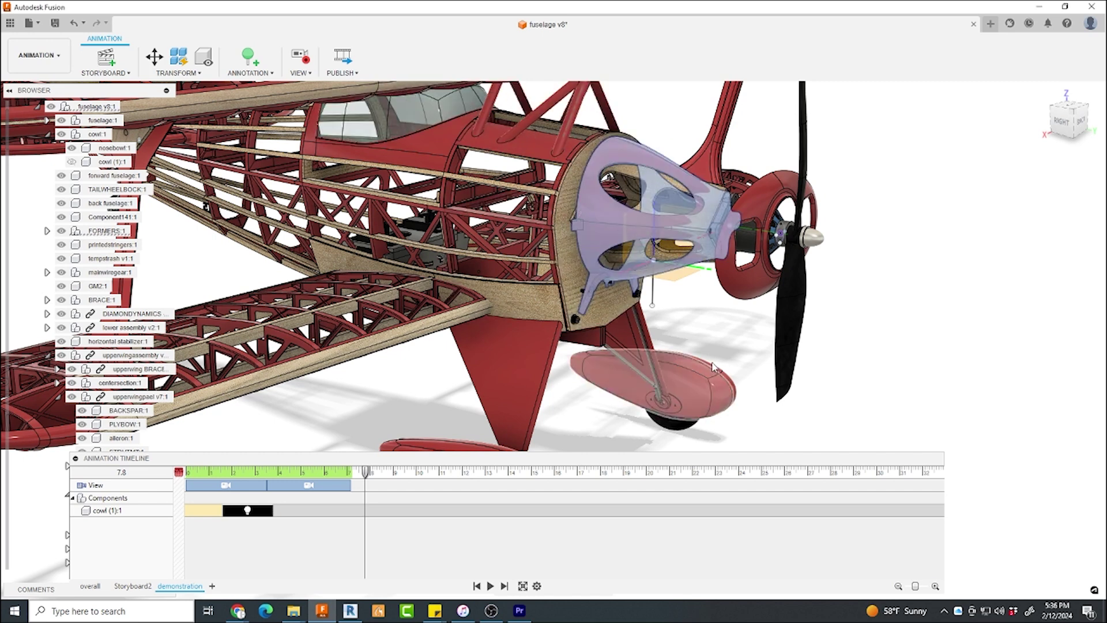
Step: Turn off camera recording and orbit freely around the biplane from several angles
click(598, 212)
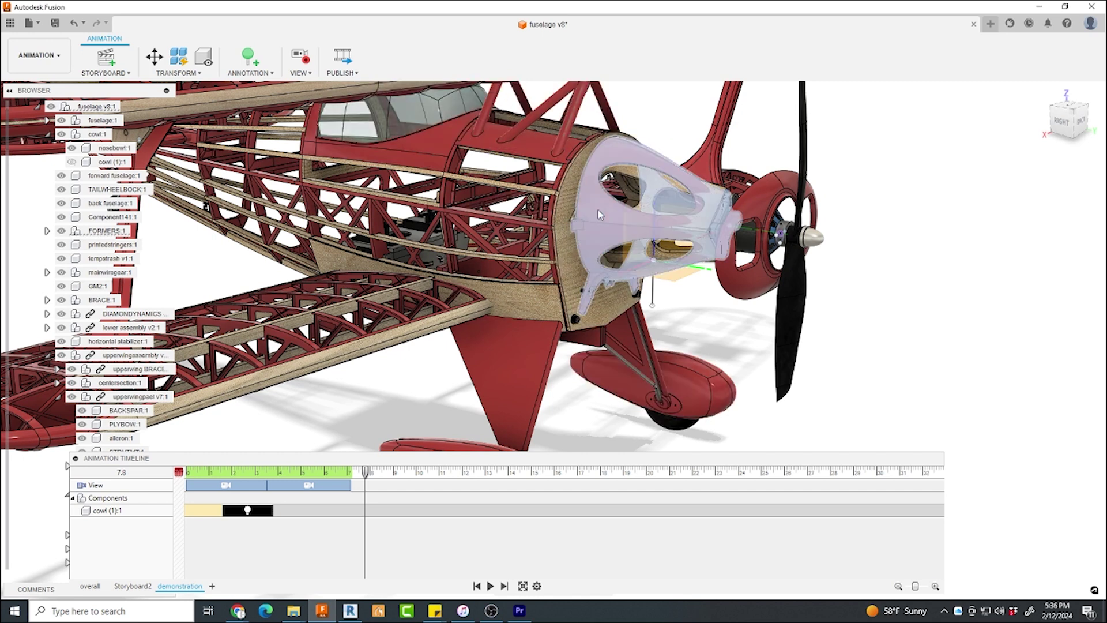
click(305, 58)
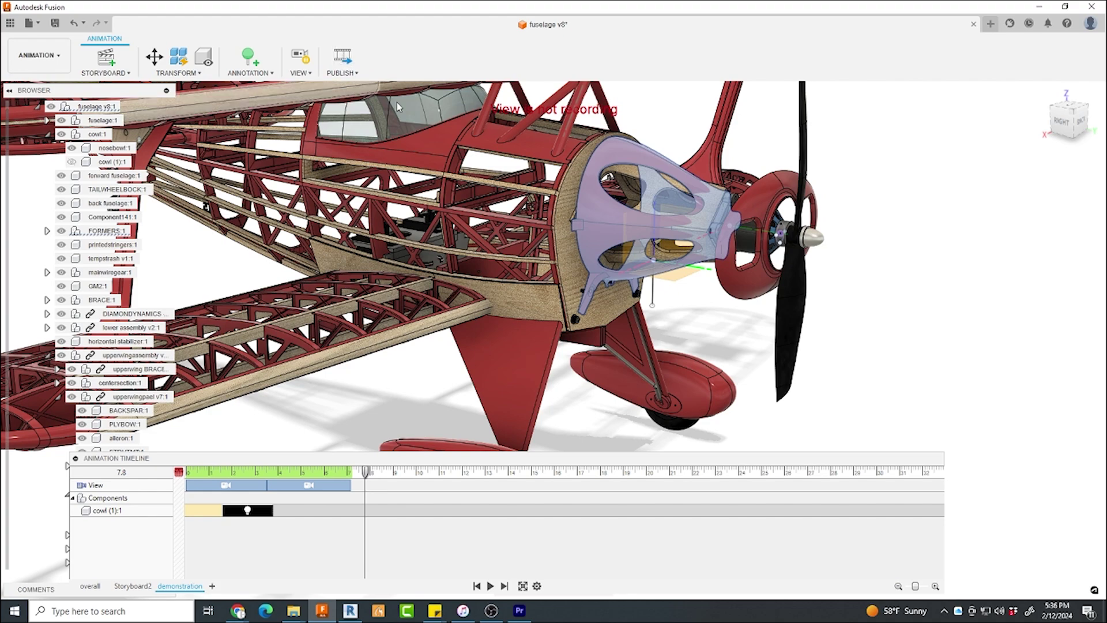
shift+middle_drag(397, 102, 686, 136)
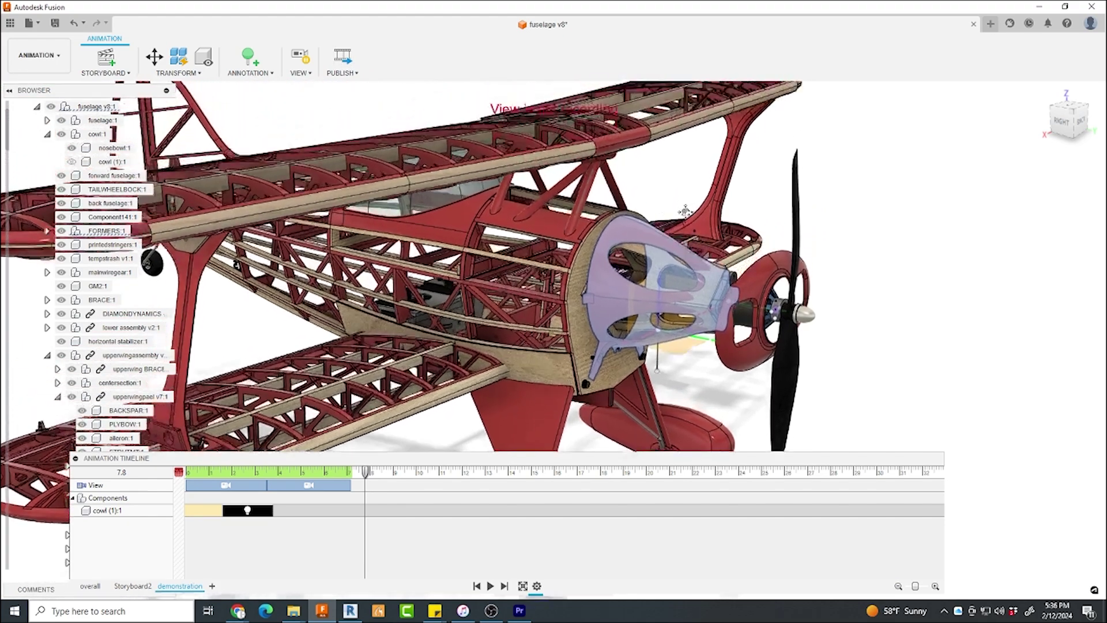
shift+middle_drag(685, 211, 541, 157)
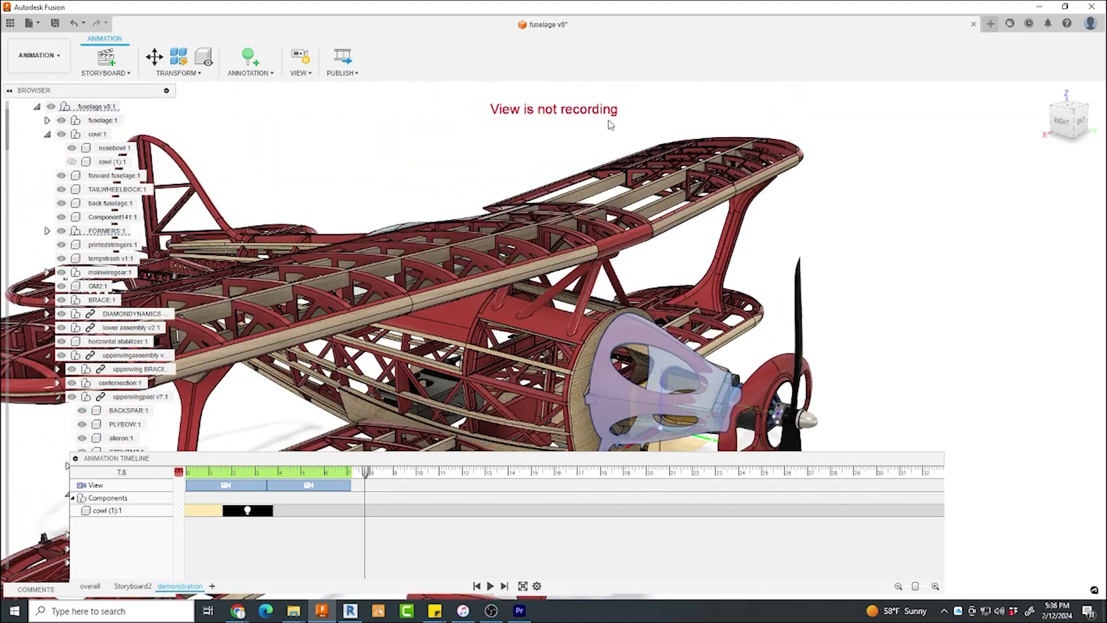
shift+middle_drag(597, 112, 359, 380)
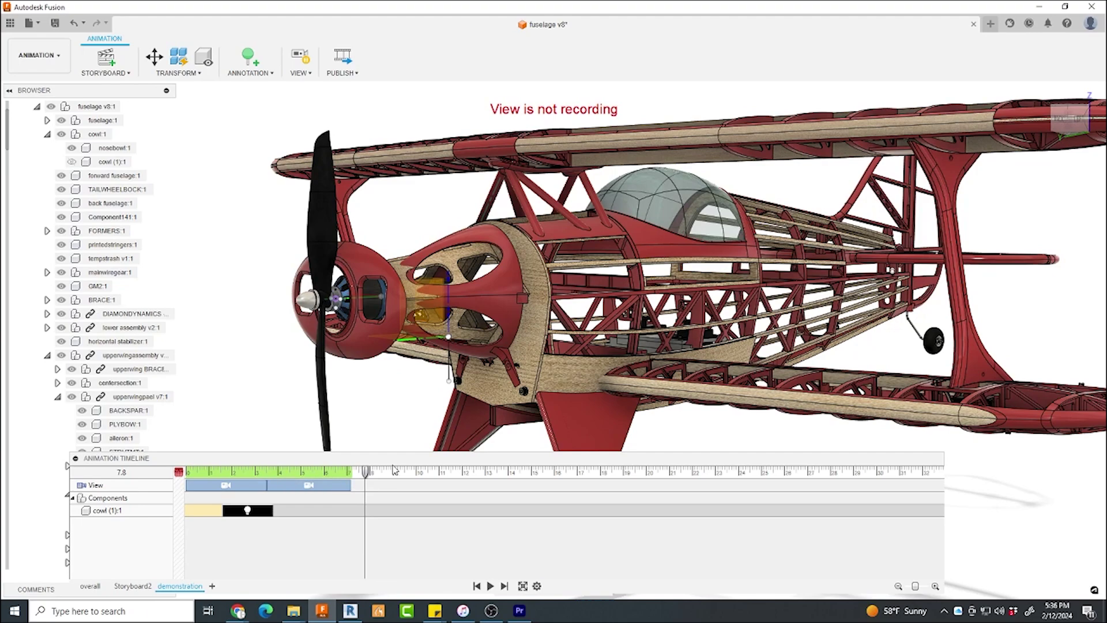
shift+middle_drag(450, 300, 886, 305)
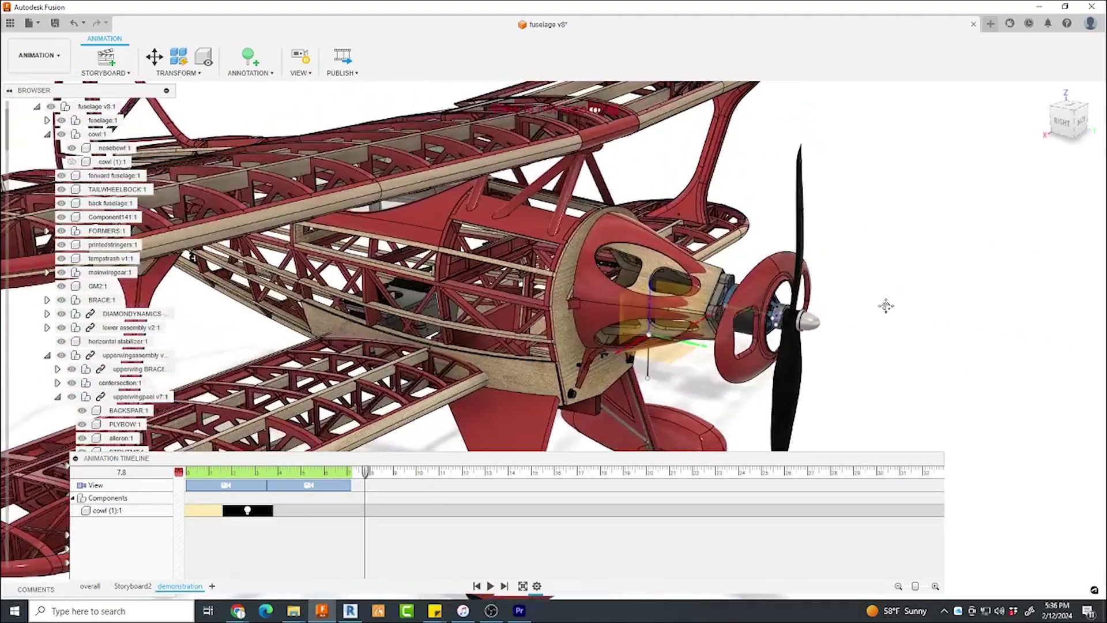
shift+middle_drag(790, 347, 800, 338)
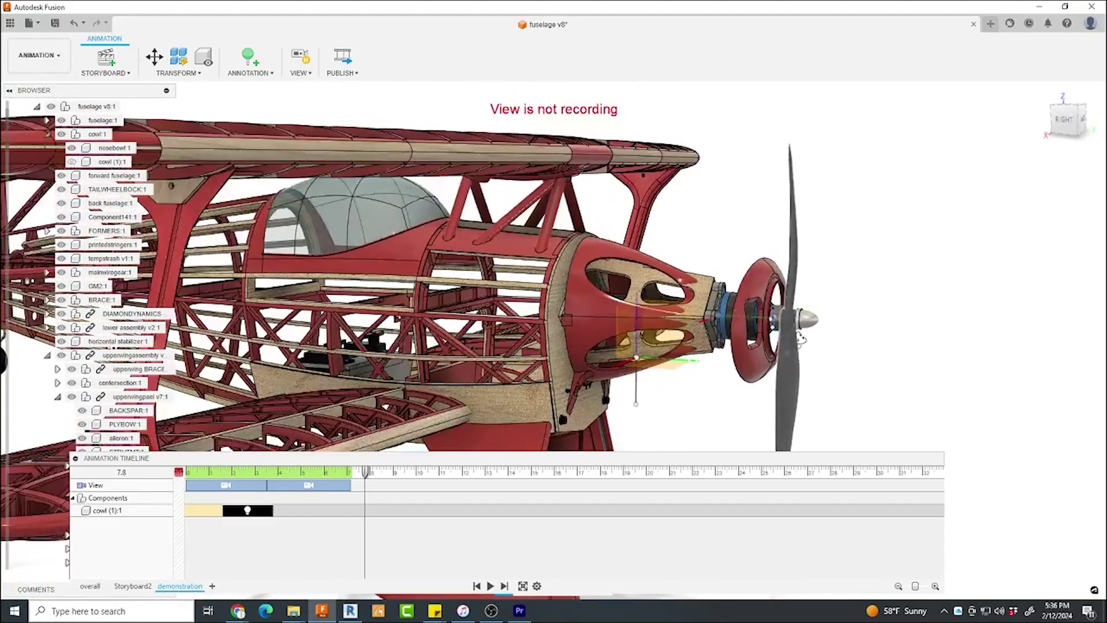
Step: Use Find in Browser on the nose part to reveal MOTORMOUNTMAIN and MOTORMOUNTCAP
click(588, 305)
right_click(589, 306)
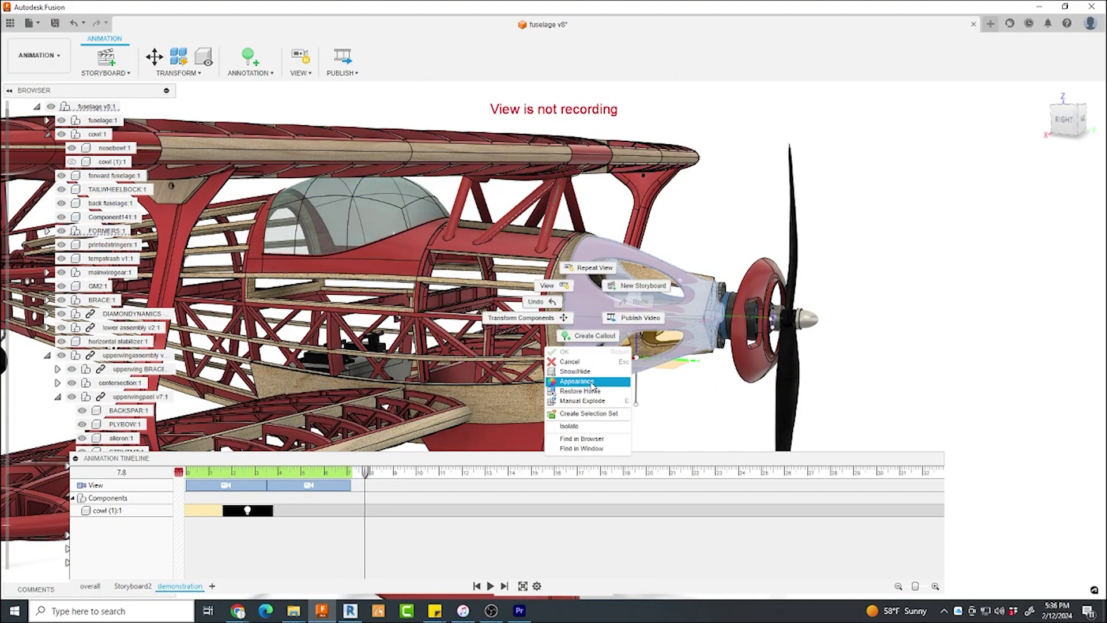
click(596, 441)
scroll(662, 380, up, 5)
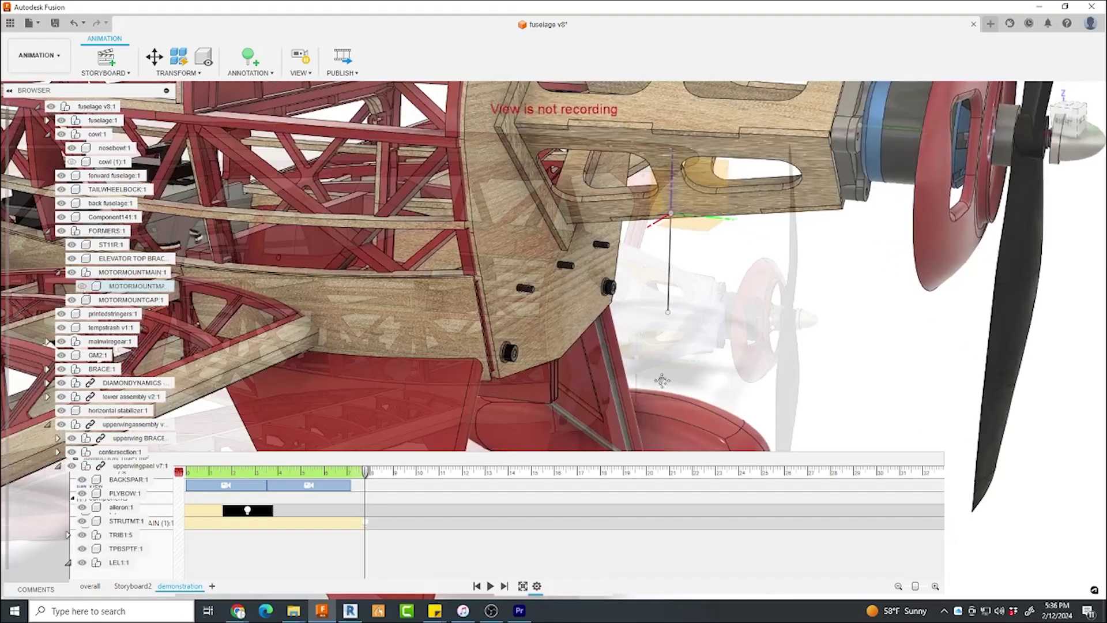
Step: Locate the 91290A164 alloy steel bolt in the browser and select it
shift+middle_drag(662, 381, 660, 378)
scroll(508, 326, up, 4)
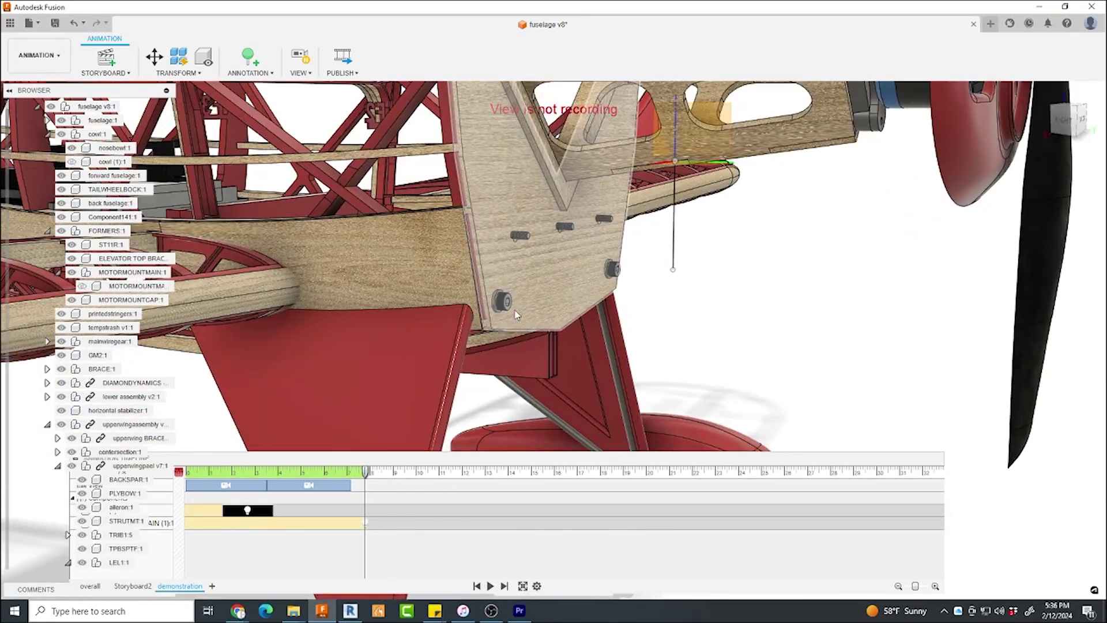
right_click(498, 297)
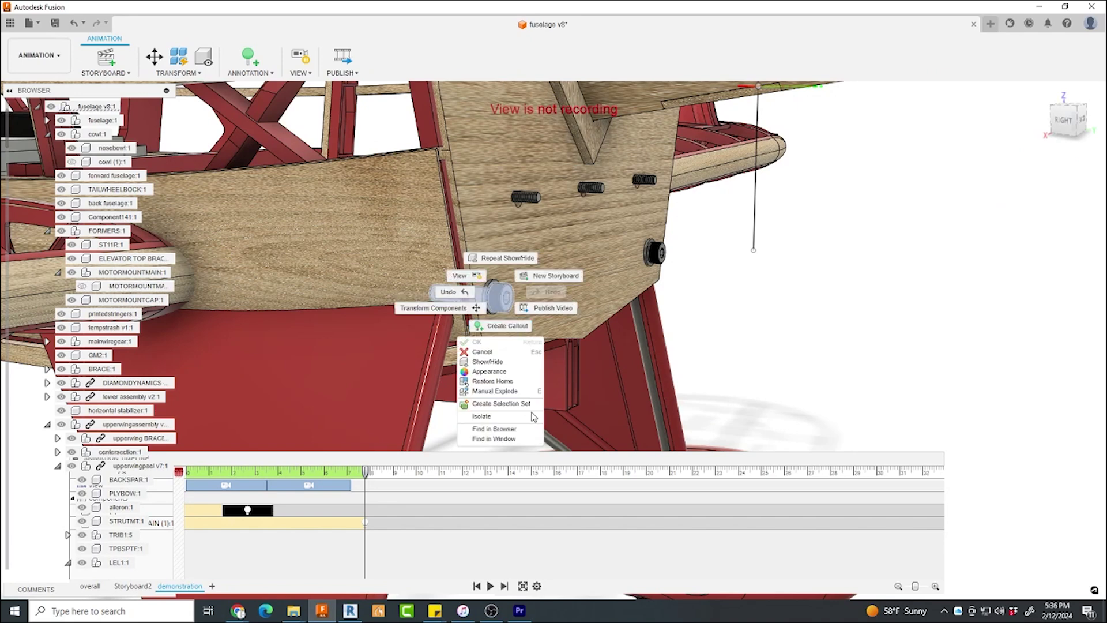
click(507, 433)
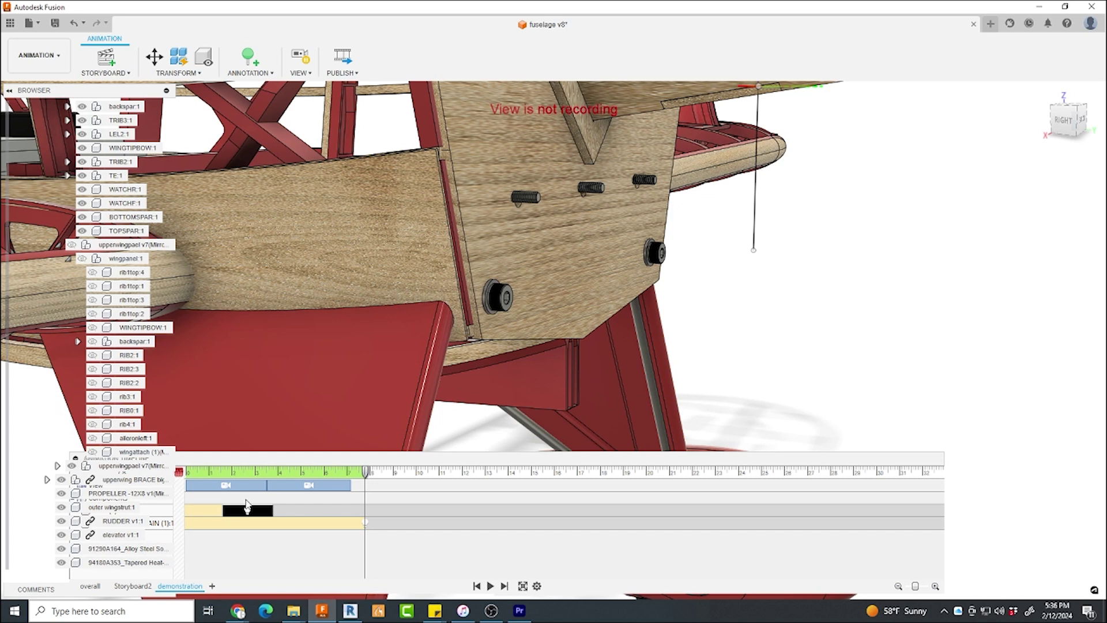
click(128, 548)
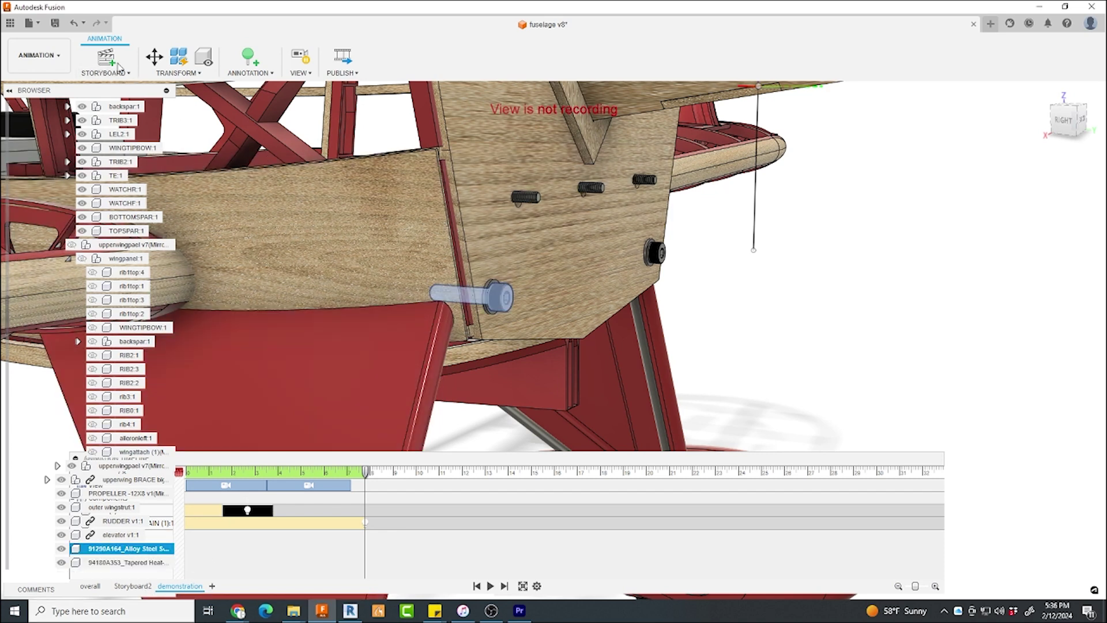
Step: Slide the bolt about 16 mm out of the motor mount plate as a keyframe, then scrub back to review
click(154, 56)
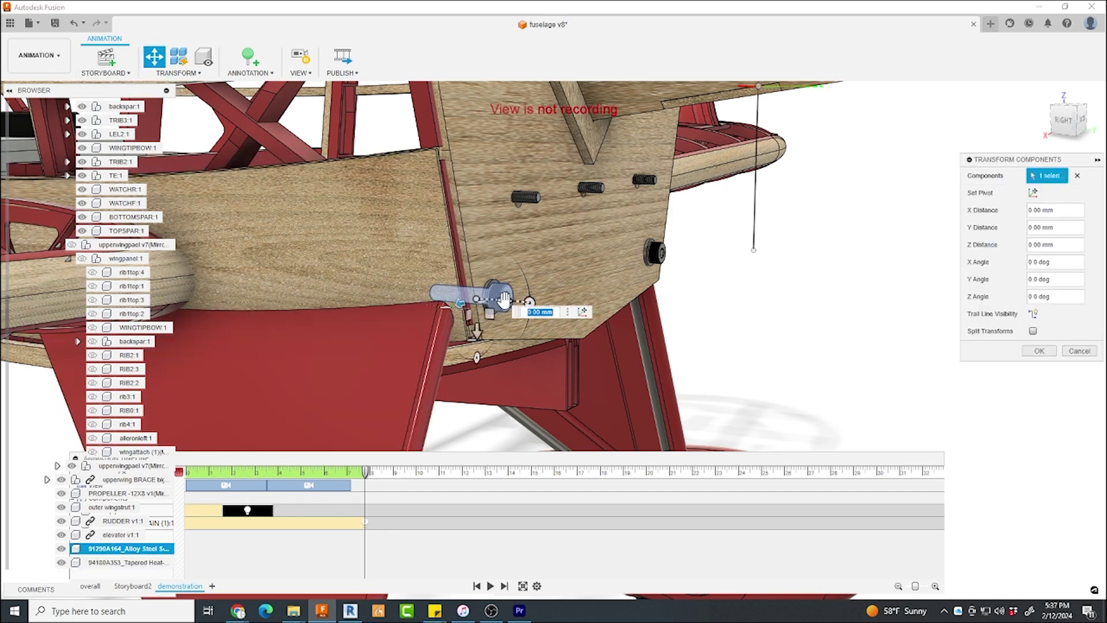
drag(504, 298, 559, 318)
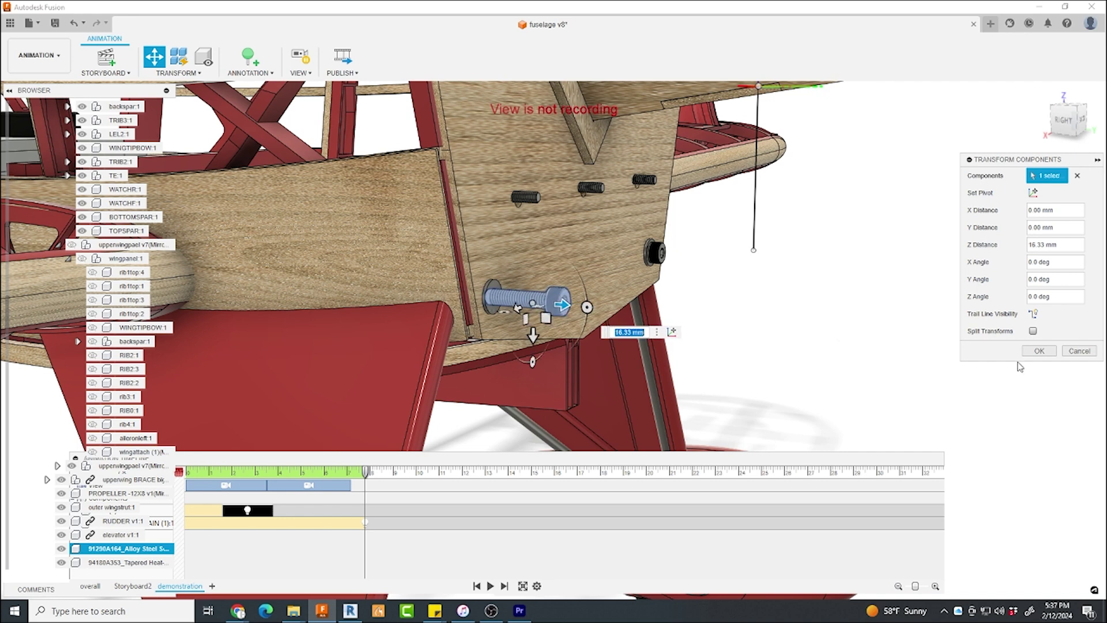
click(1038, 350)
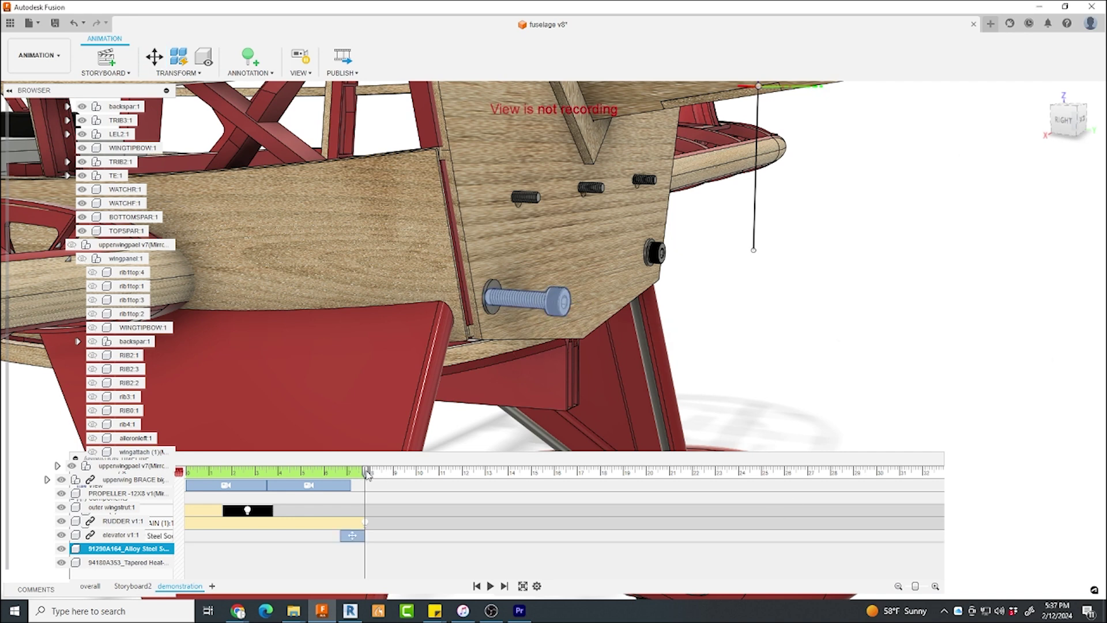
mouse_move(366, 473)
mouse_down()
mouse_move(337, 464)
mouse_move(370, 468)
mouse_up()
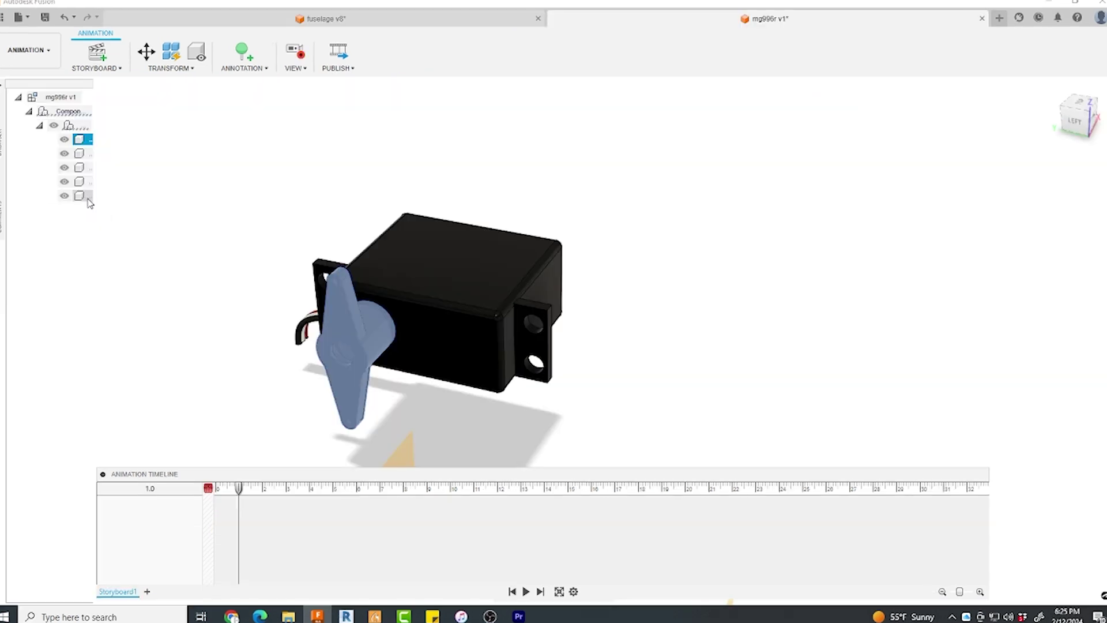
Step: Switch to the mg996r servo document and Auto Explode its parts, previewing at 0.6 seconds
shift+click(86, 196)
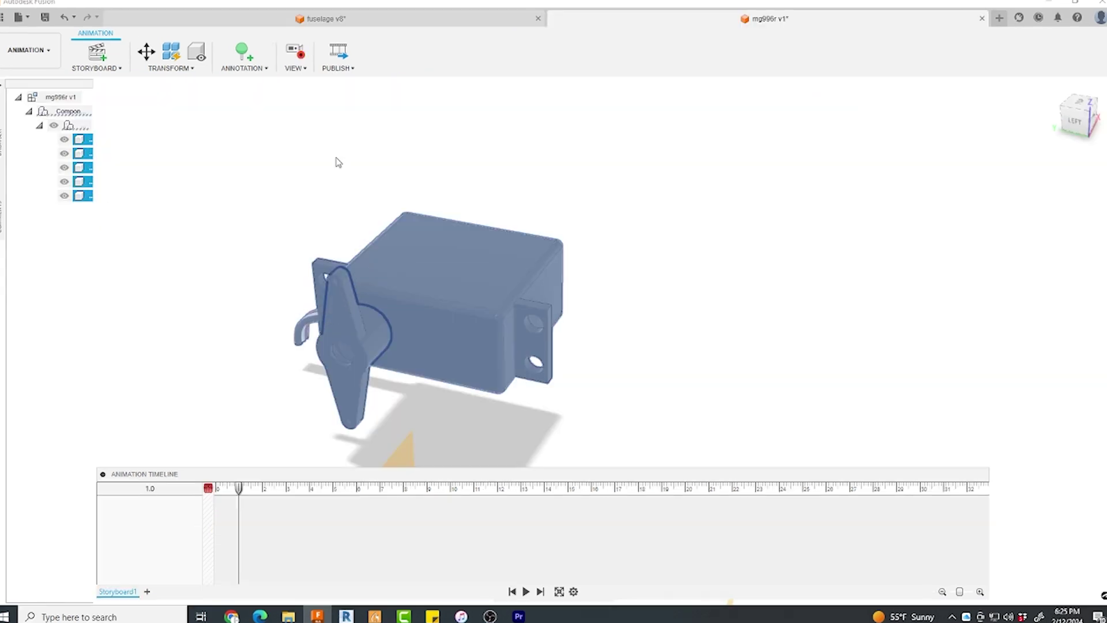
click(171, 51)
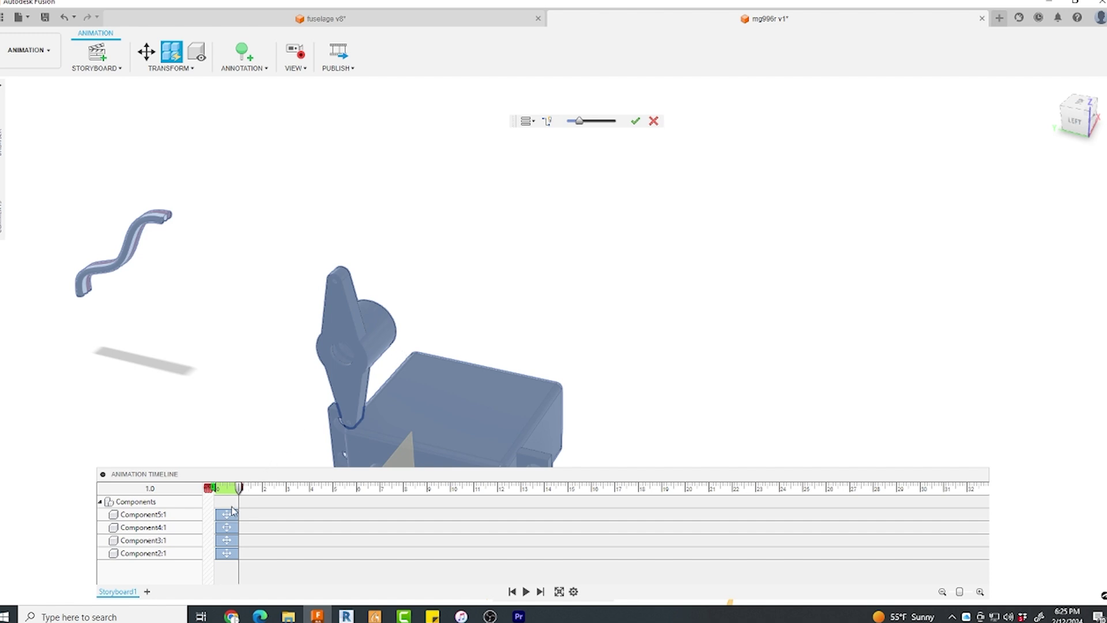
drag(238, 488, 212, 480)
click(775, 318)
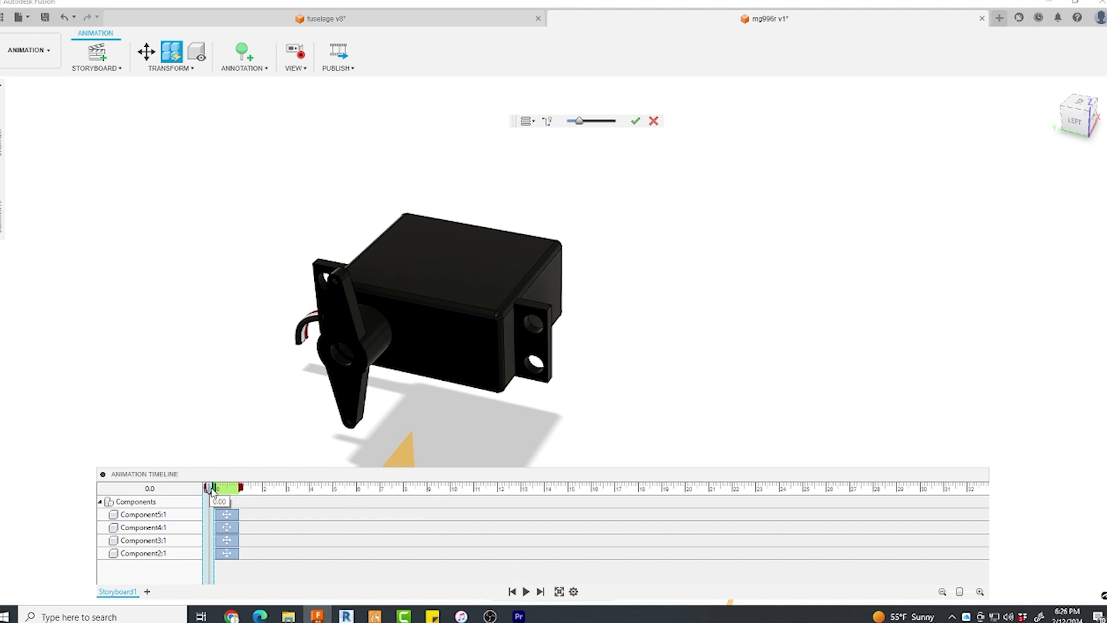
Step: Stretch the explosion to 2 seconds, show dashed trail lines, and turn off view recording
drag(216, 490, 262, 488)
click(526, 121)
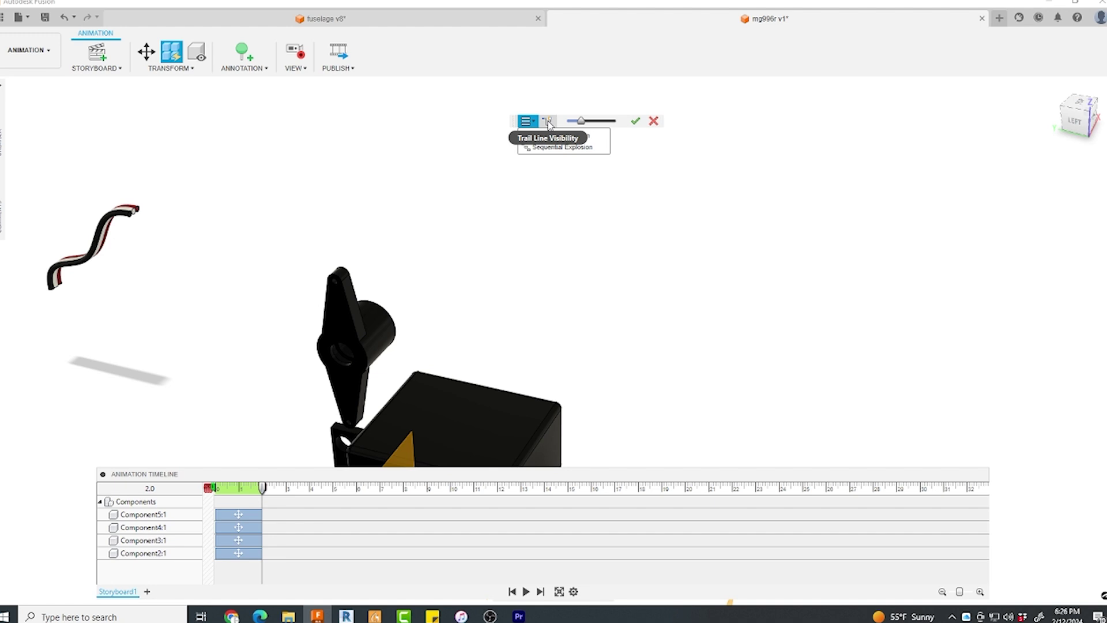
click(548, 122)
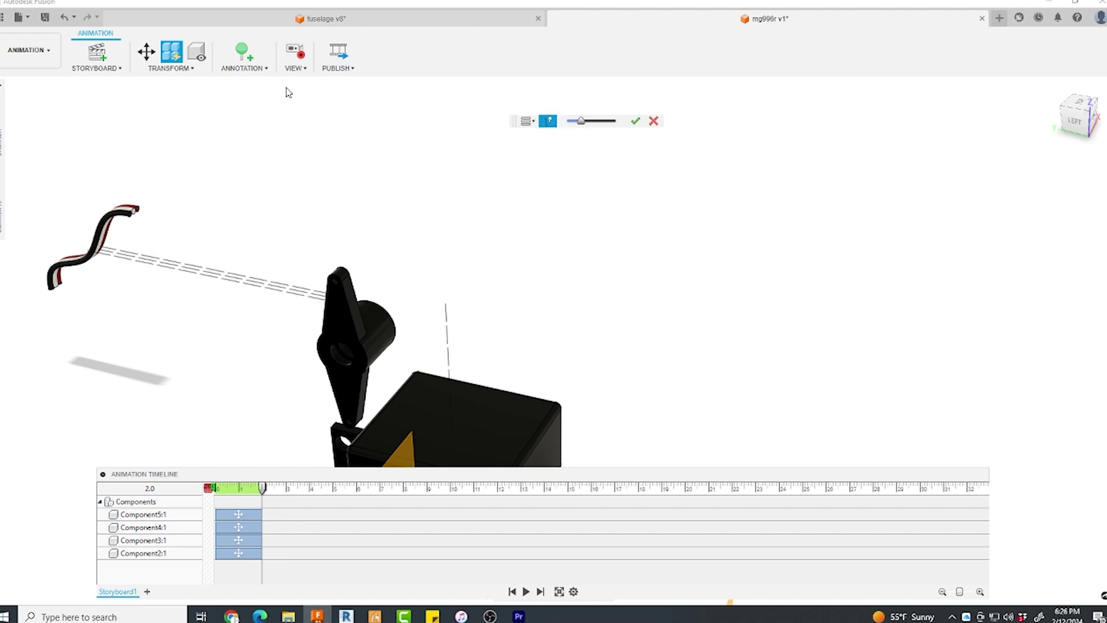
click(298, 54)
scroll(407, 257, down, 5)
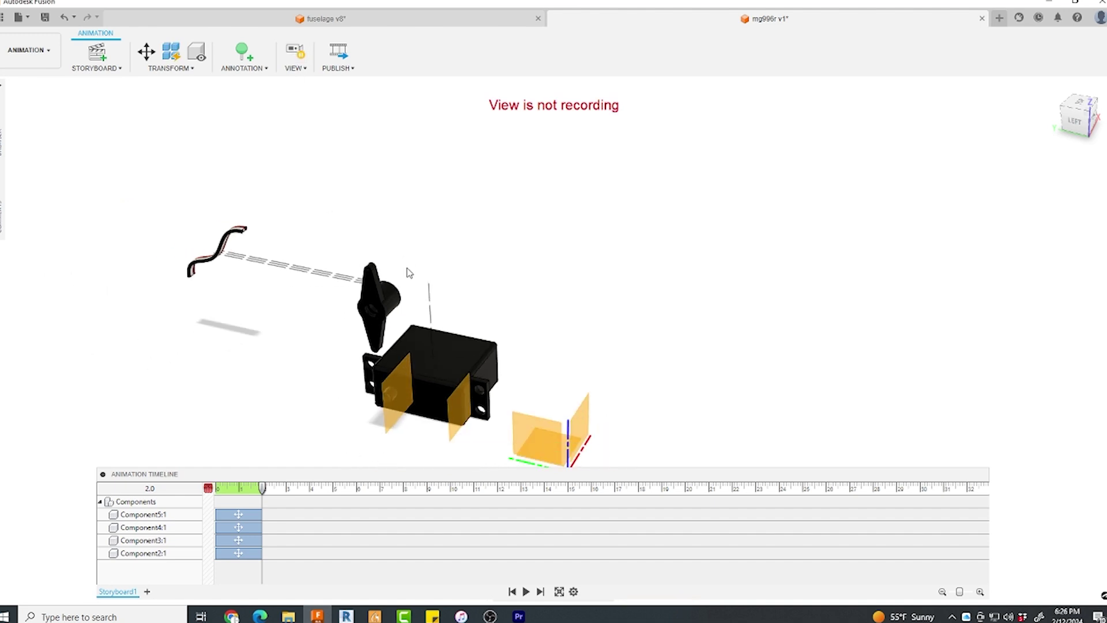
middle_drag(408, 257, 479, 218)
scroll(367, 347, up, 1)
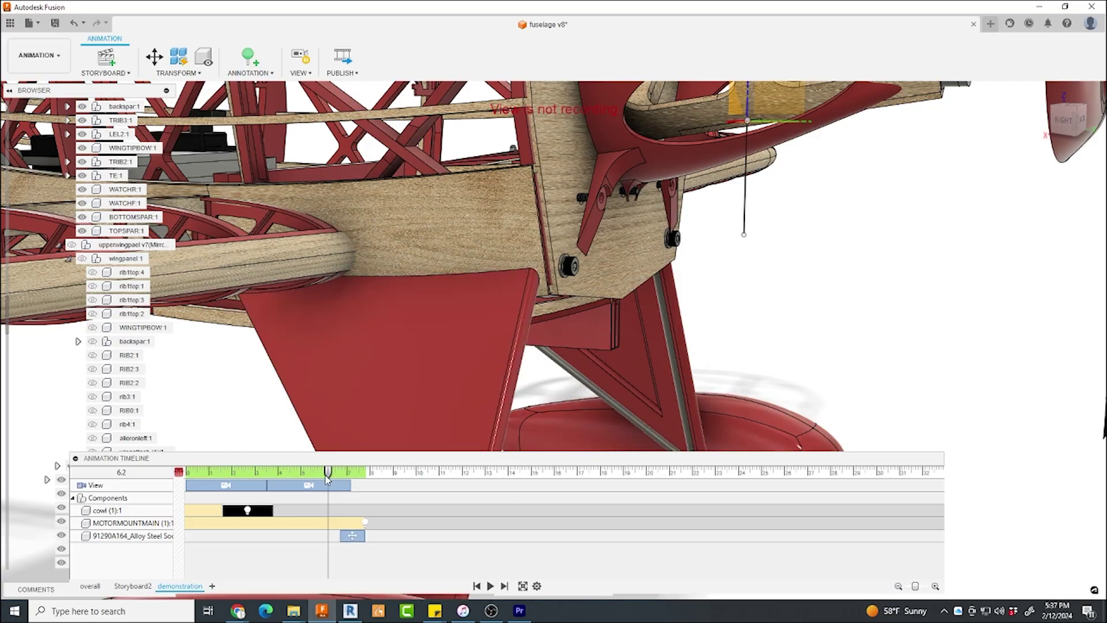
Step: Rewind the demonstration storyboard, then play Storyboard2 from 0 and reposition the timeline panel
drag(327, 476, 194, 468)
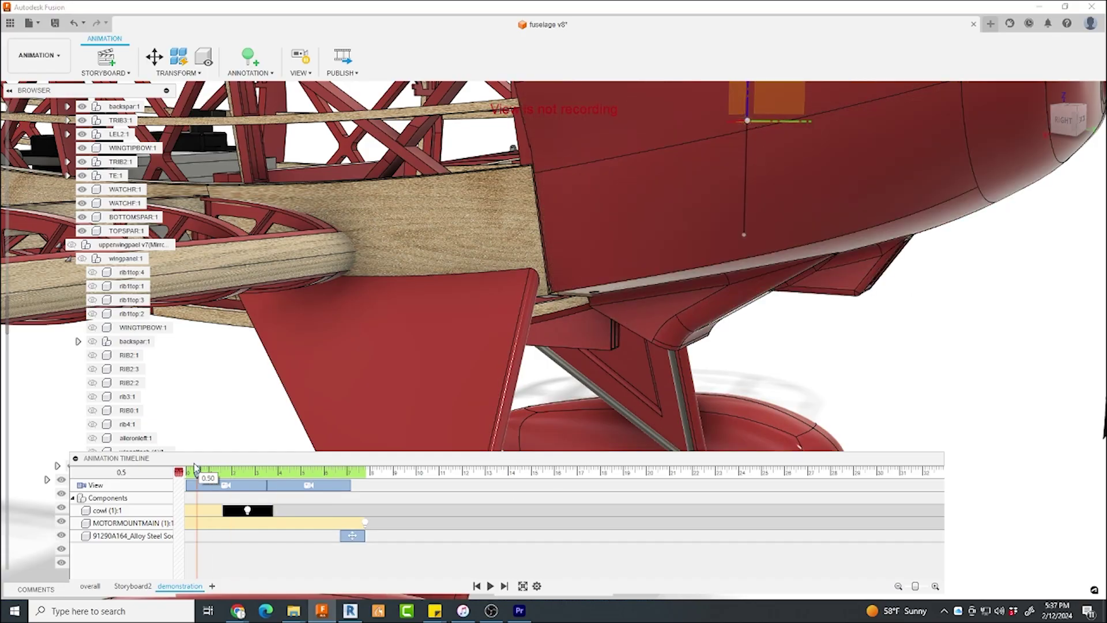
click(132, 586)
drag(285, 474, 188, 472)
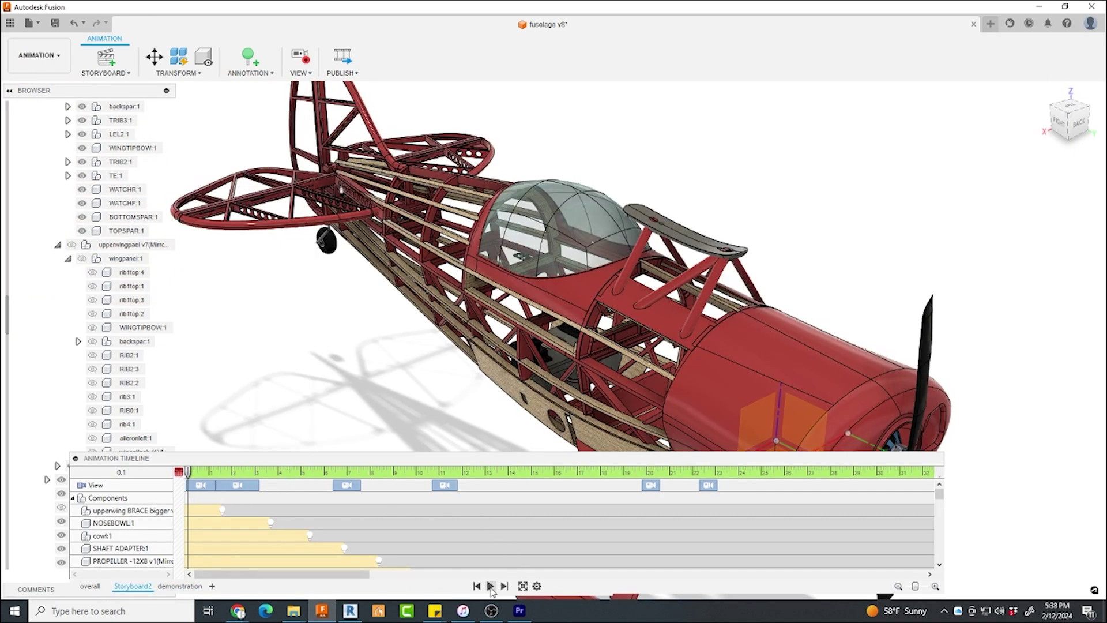
click(491, 585)
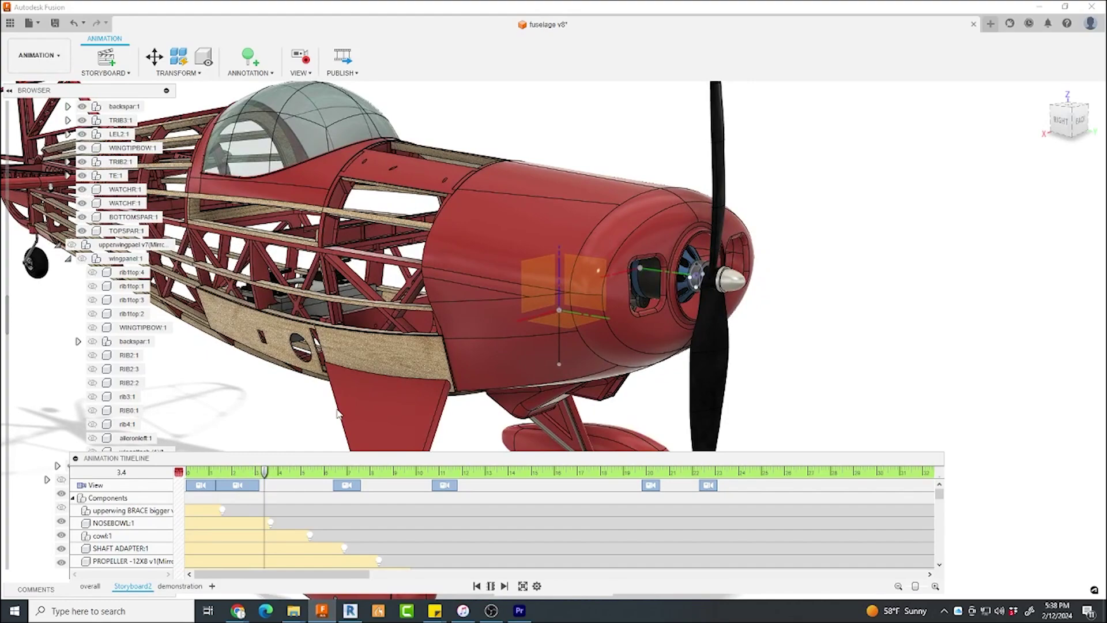
drag(451, 460, 540, 413)
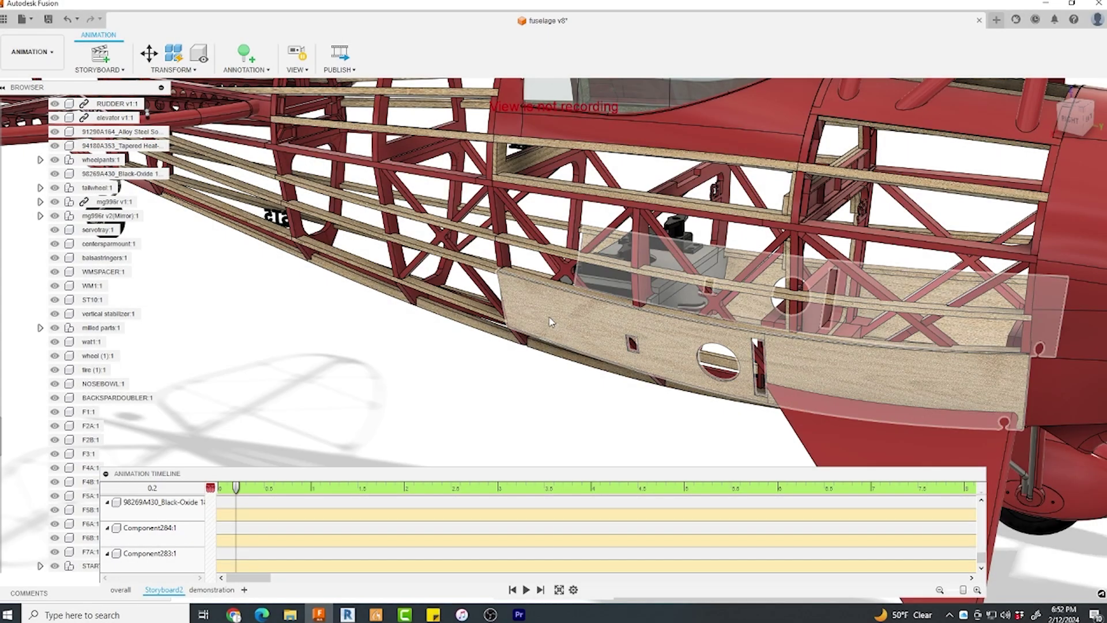
Step: Select the wooden side skin panel and reveal it in the component browser
click(551, 322)
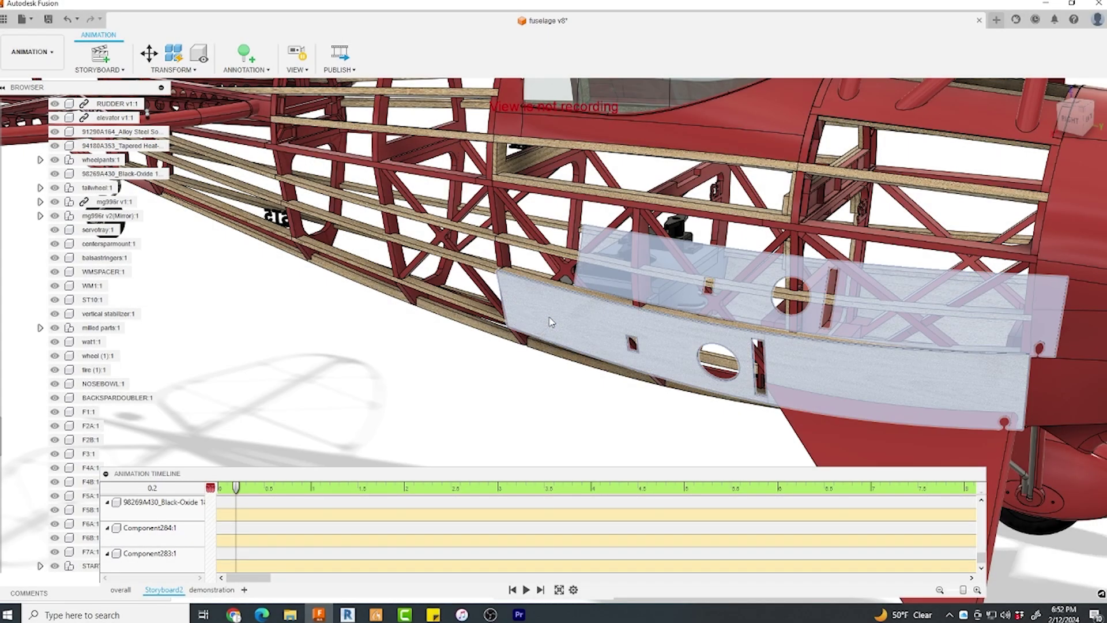
right_click(551, 322)
click(553, 456)
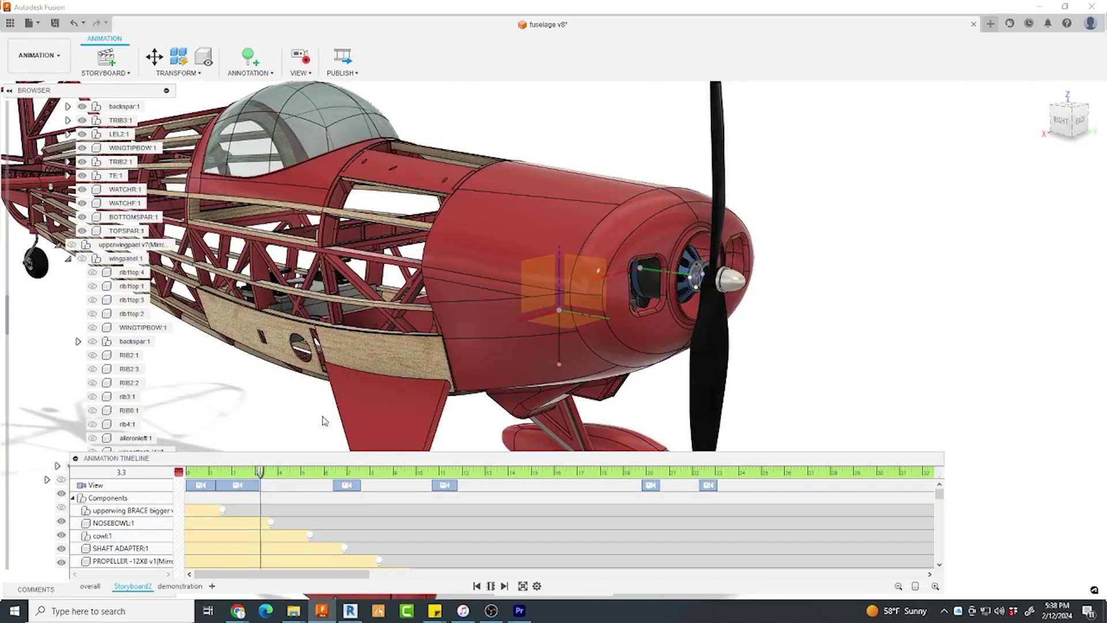
Step: Zoom the camera out to record a view keyframe at 12.9, then scrub to about 1 second
drag(450, 459, 545, 414)
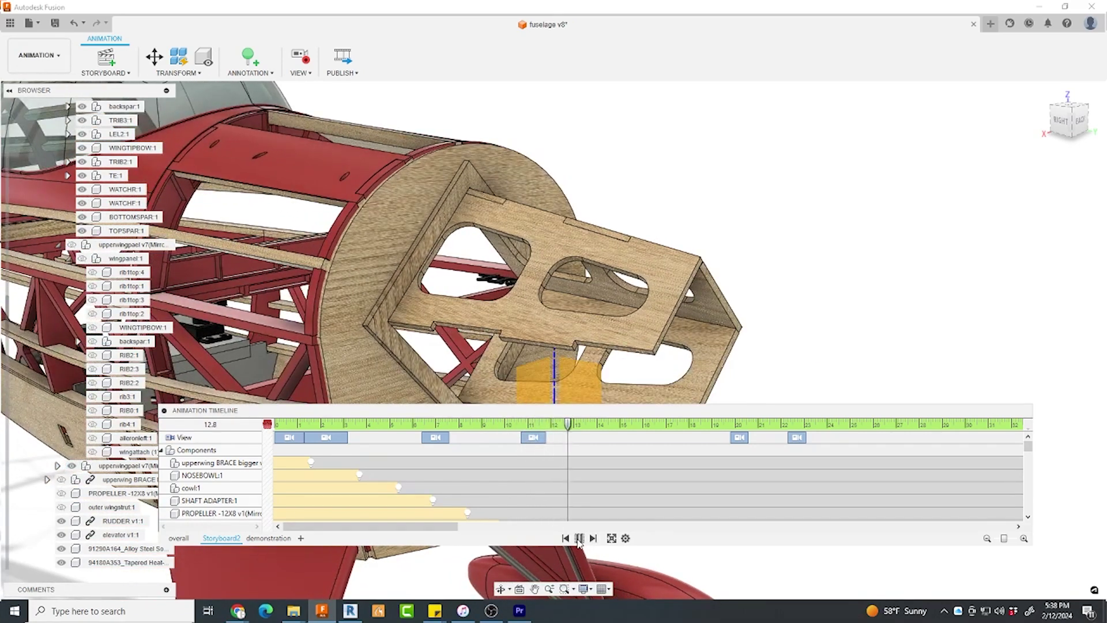
scroll(923, 369, down, 5)
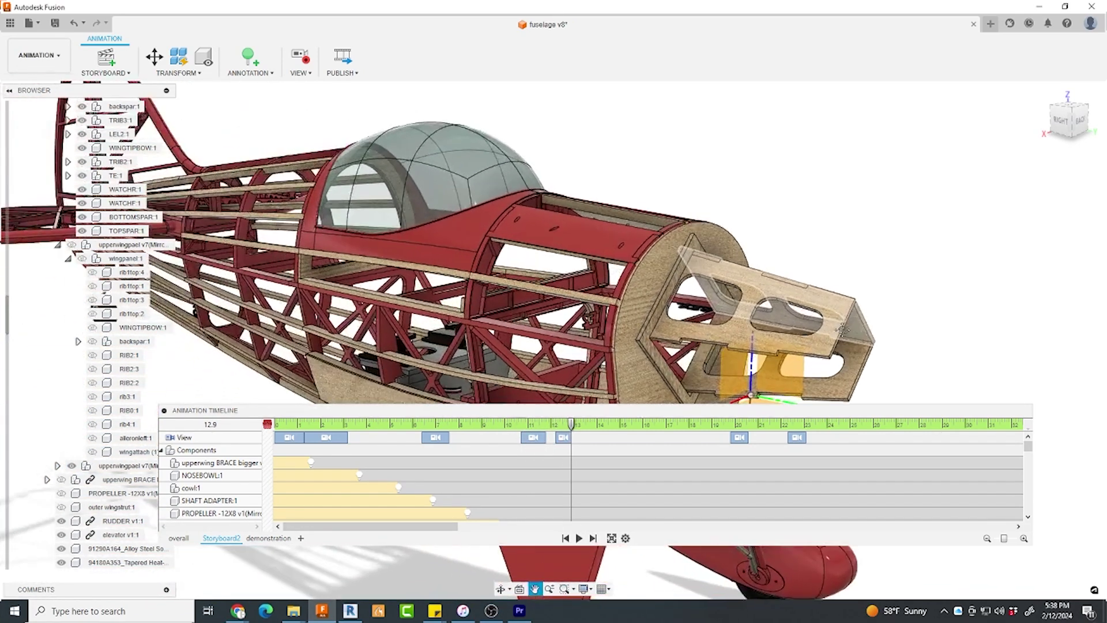
drag(545, 415, 472, 460)
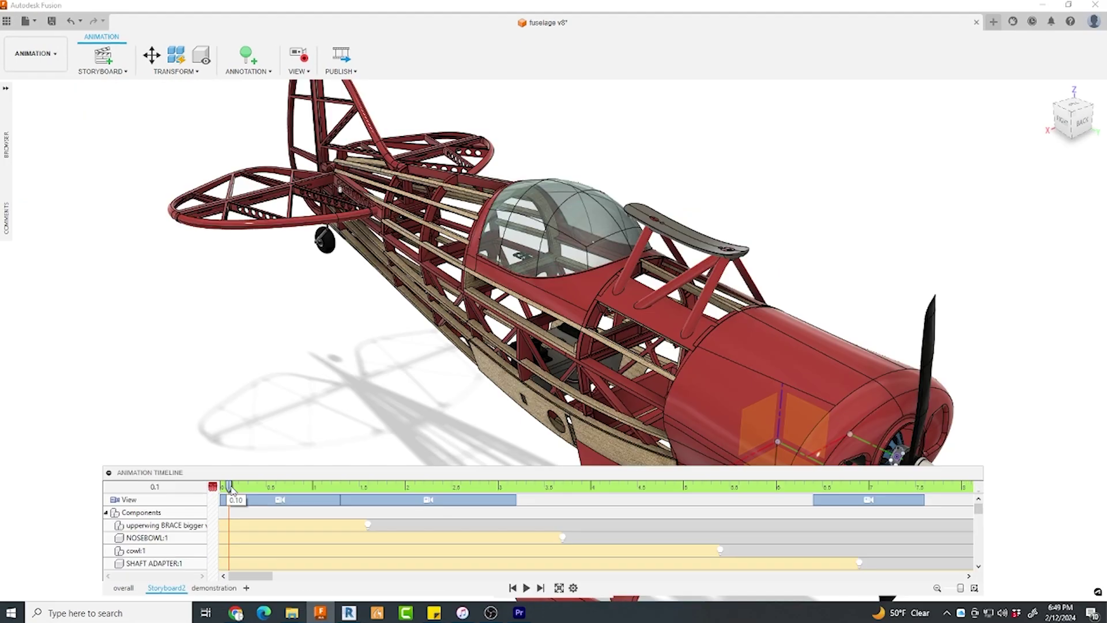
mouse_move(234, 491)
mouse_down()
mouse_move(317, 497)
mouse_move(223, 490)
mouse_move(328, 497)
mouse_move(229, 495)
mouse_move(317, 501)
mouse_move(254, 499)
mouse_up()
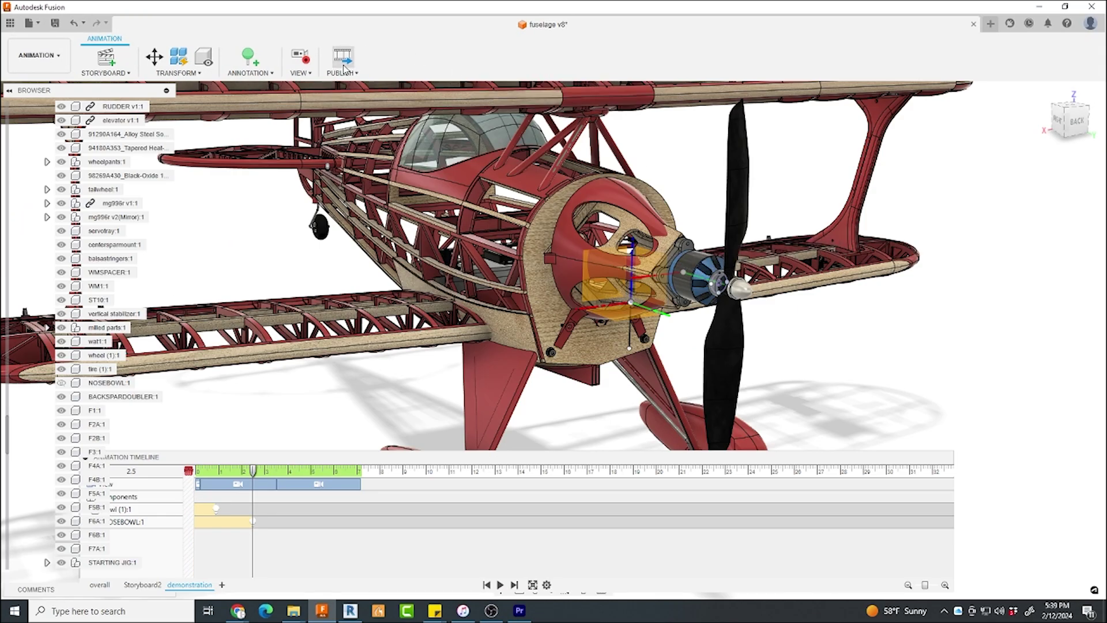
click(343, 60)
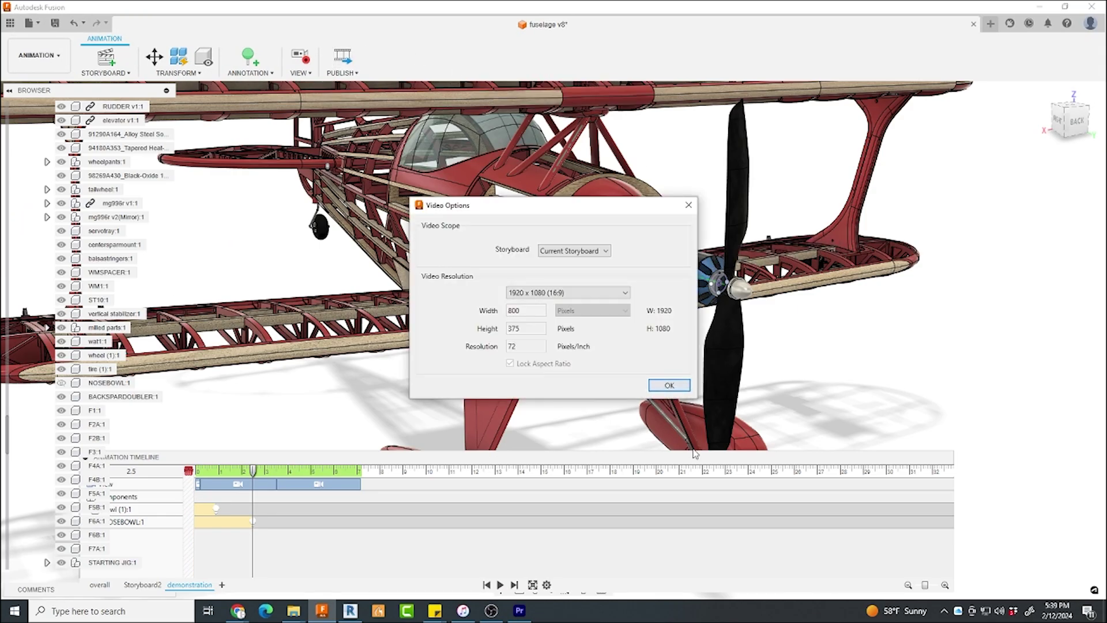
click(626, 293)
scroll(599, 357, up, 1)
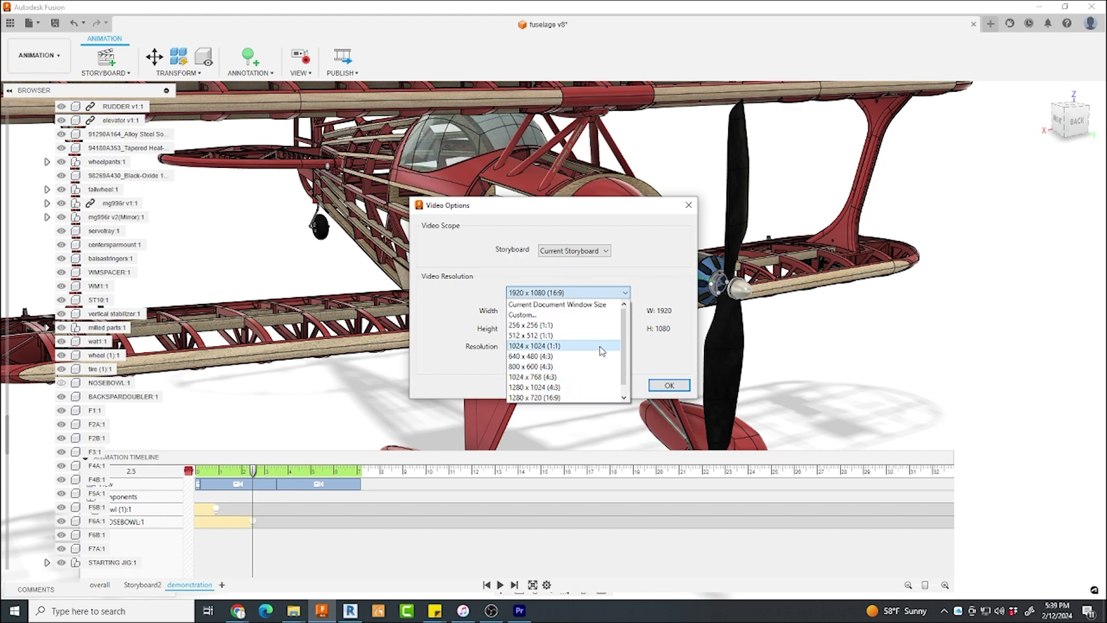
click(667, 371)
click(690, 206)
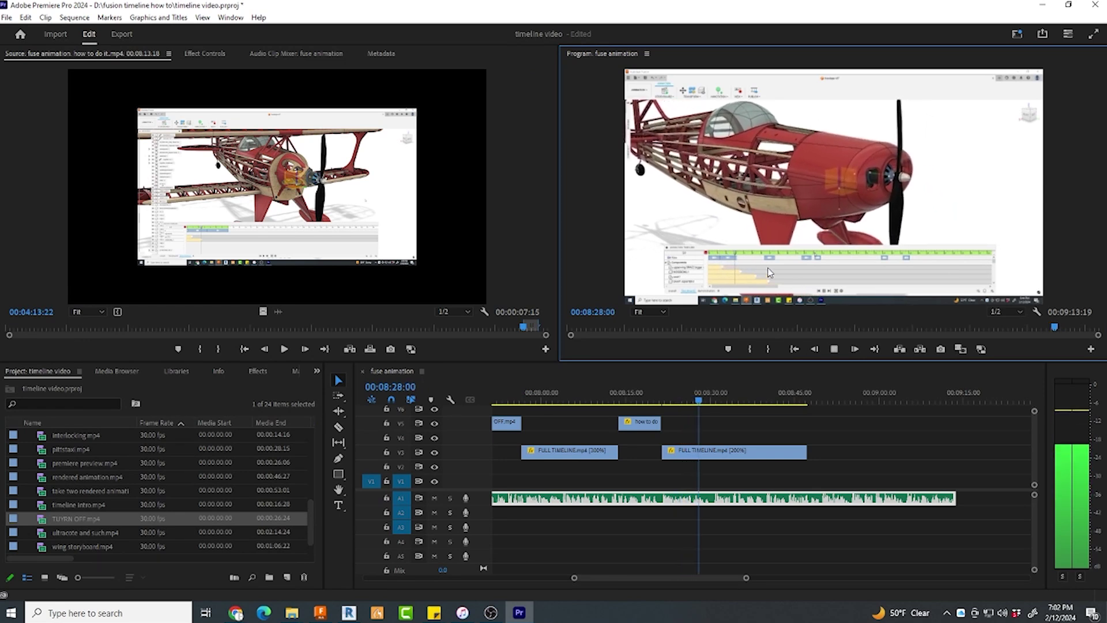
Step: Stop at 08:35:07, reverse the V3 FULL TIMELINE.mp4 clip at 200% speed, and play it
click(833, 349)
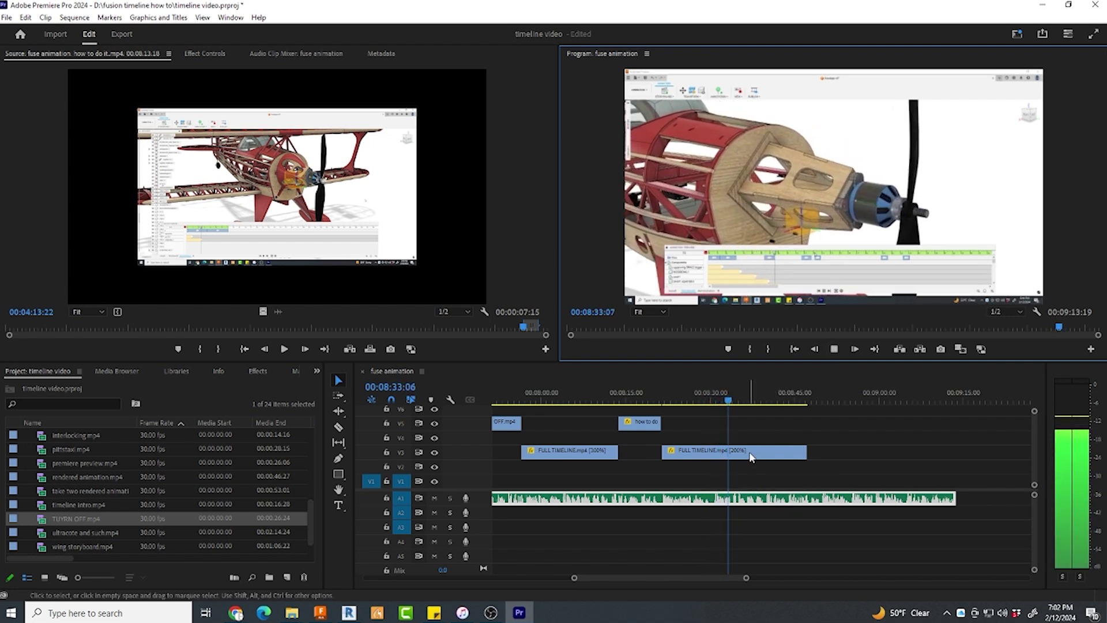
click(834, 349)
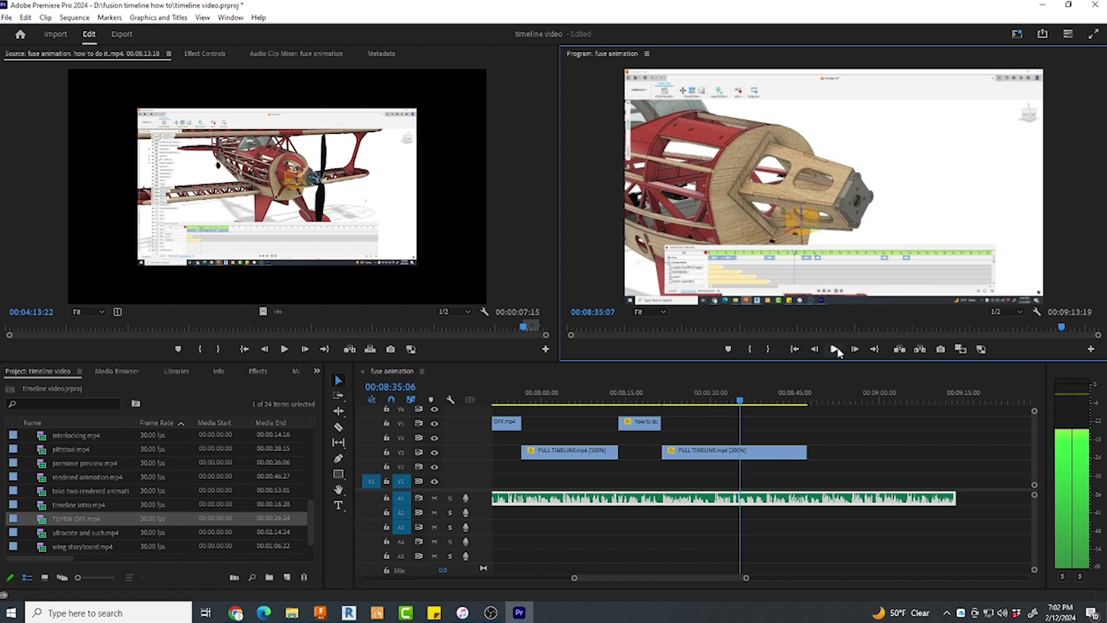
mouse_move(757, 457)
mouse_down()
mouse_move(781, 454)
mouse_move(760, 455)
mouse_up()
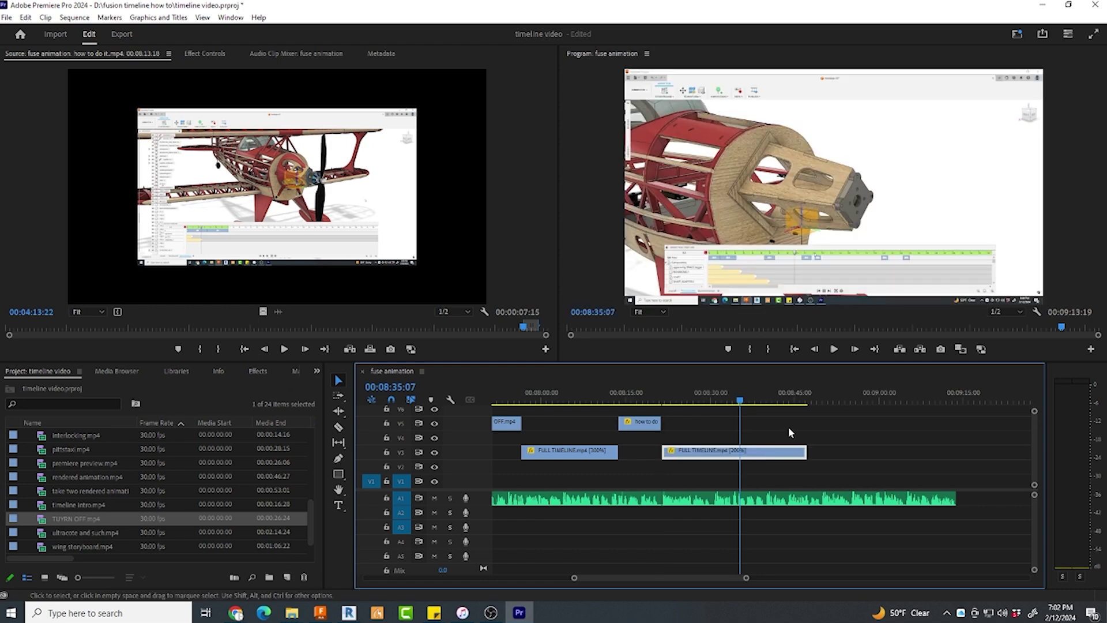
right_click(717, 457)
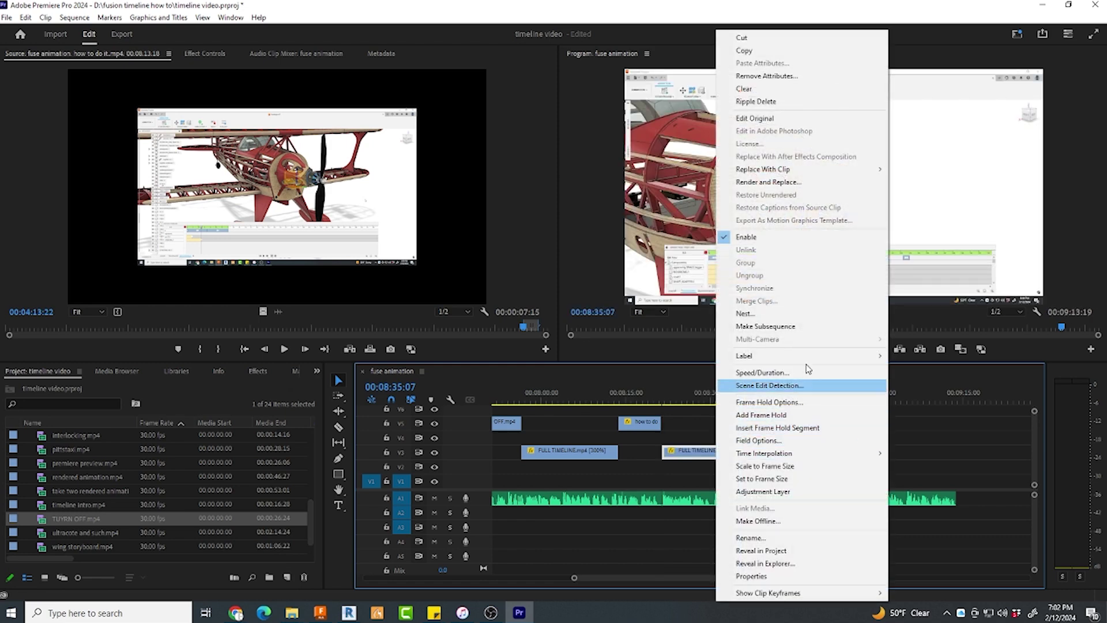
click(770, 375)
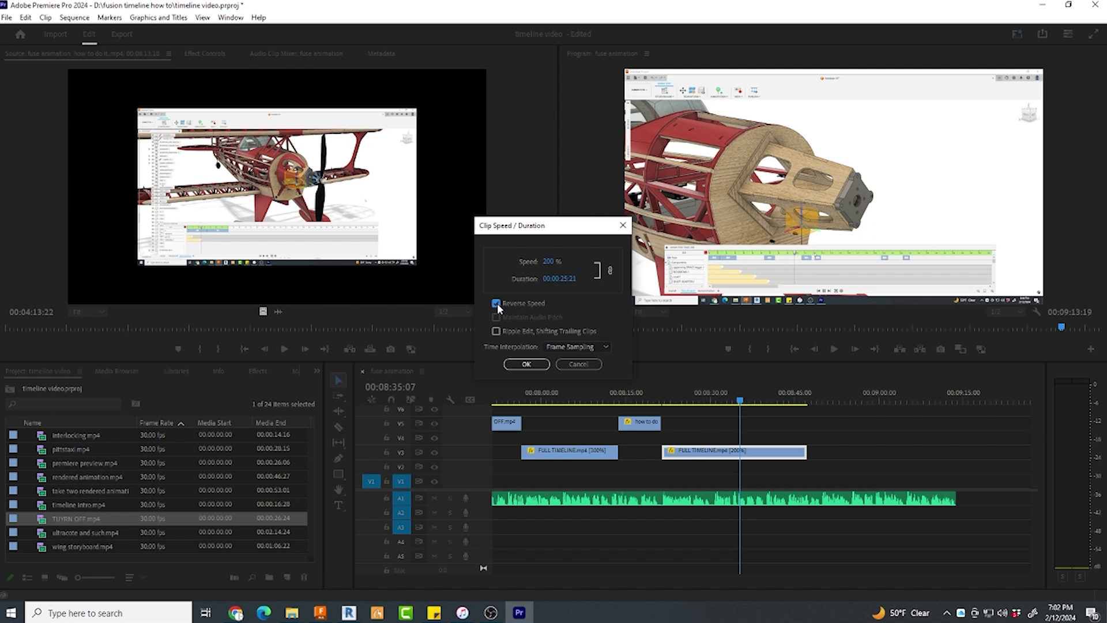
click(544, 365)
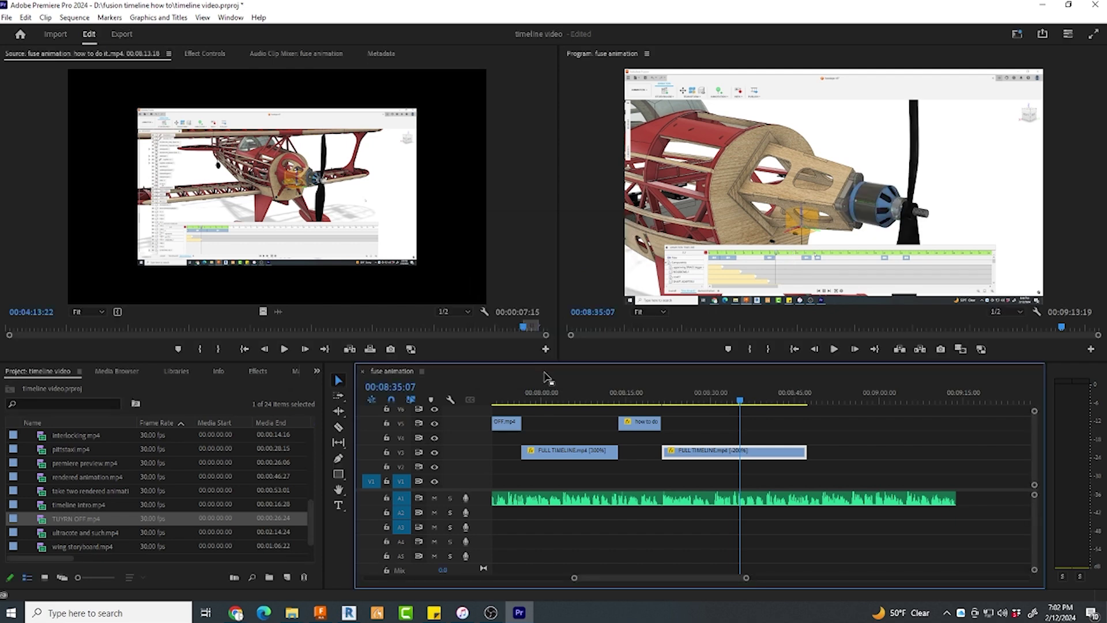
click(1048, 327)
key(space)
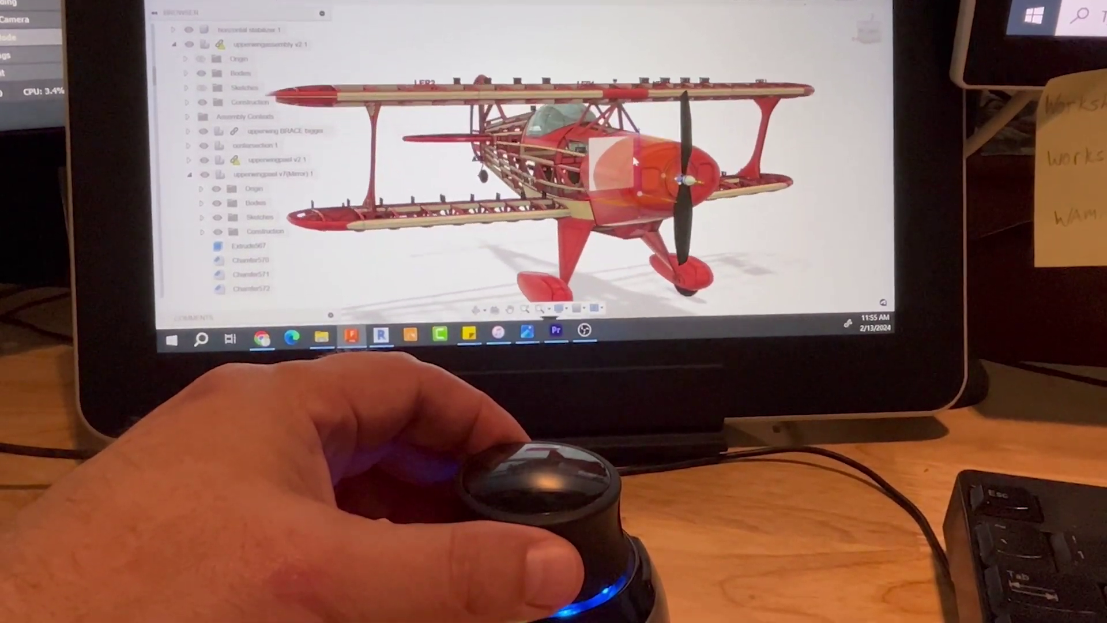
scroll(634, 160, up, 5)
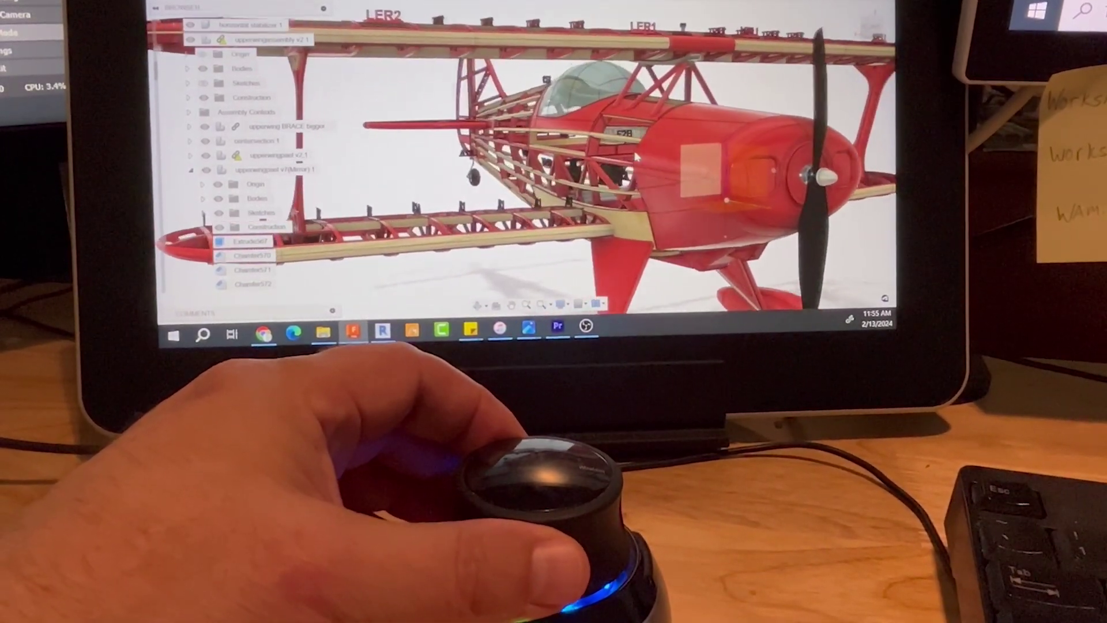
shift+middle_drag(634, 156, 577, 196)
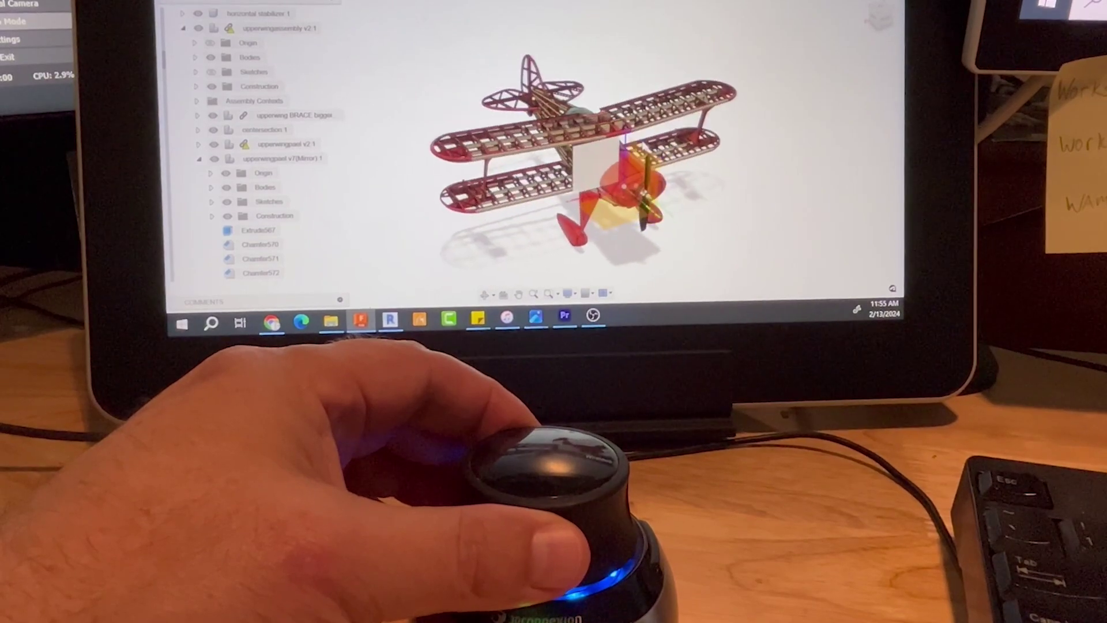